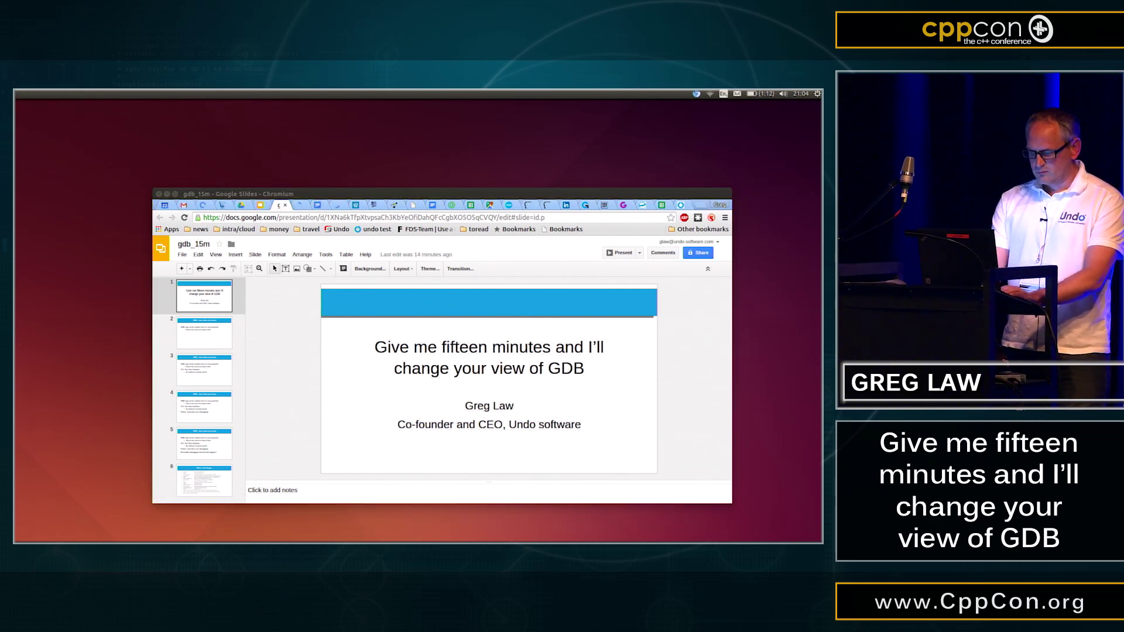
Move Konsole over the slides, enlarge its text, and cd into cppcon.
left_click_drag(53, 141, 524, 236)
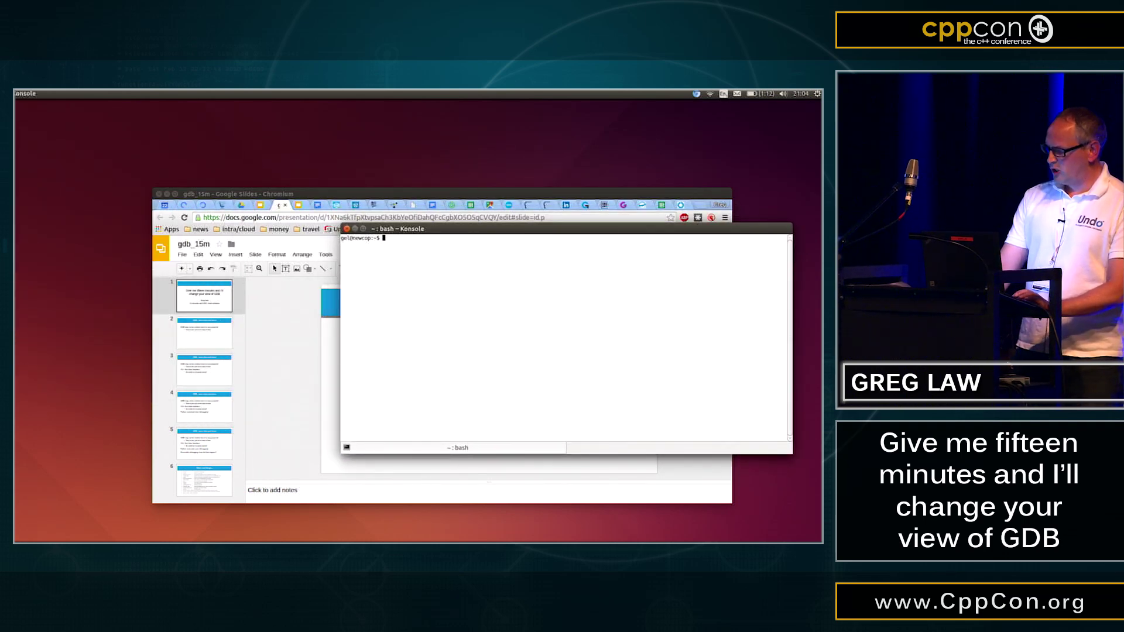
key("ctrl+plus")
key("ctrl+plus")
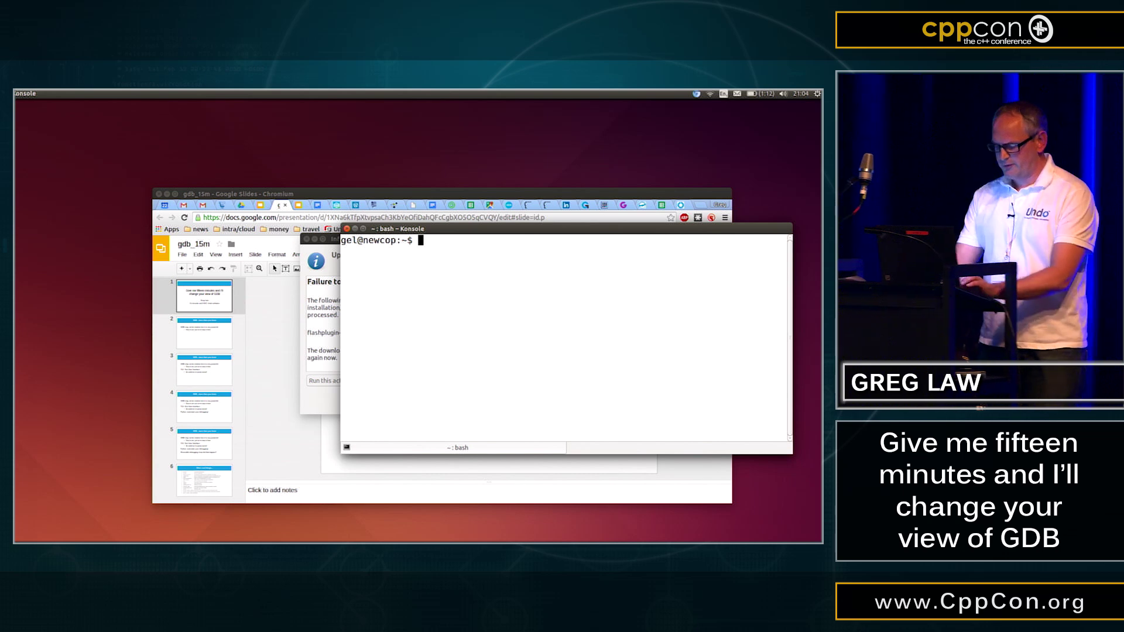
type("cd cpopo")
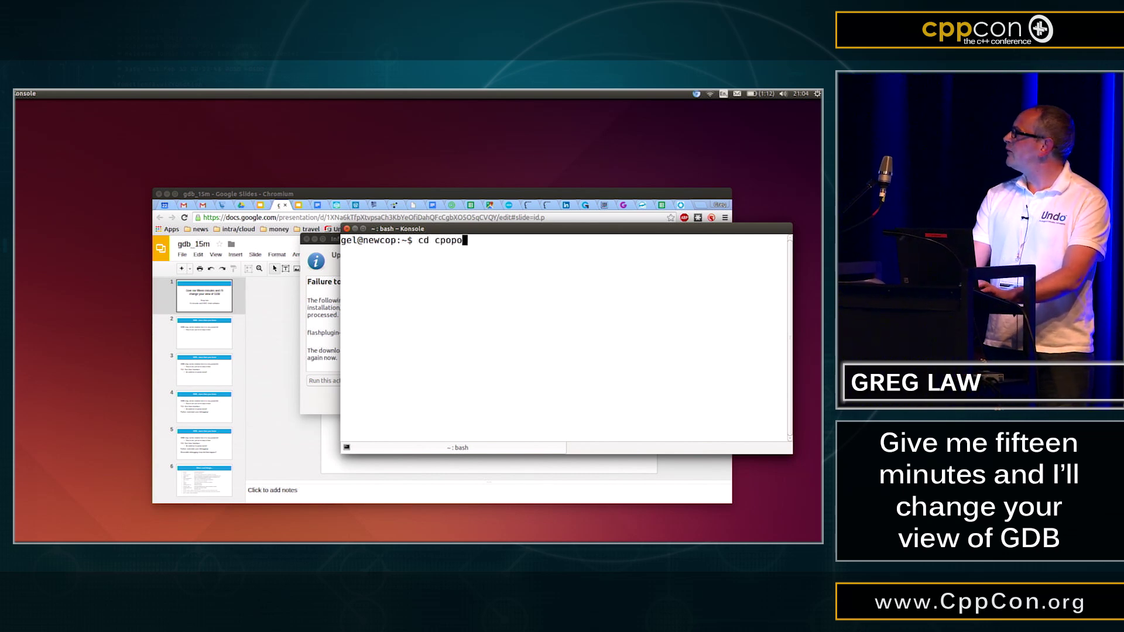
key("BackSpace")
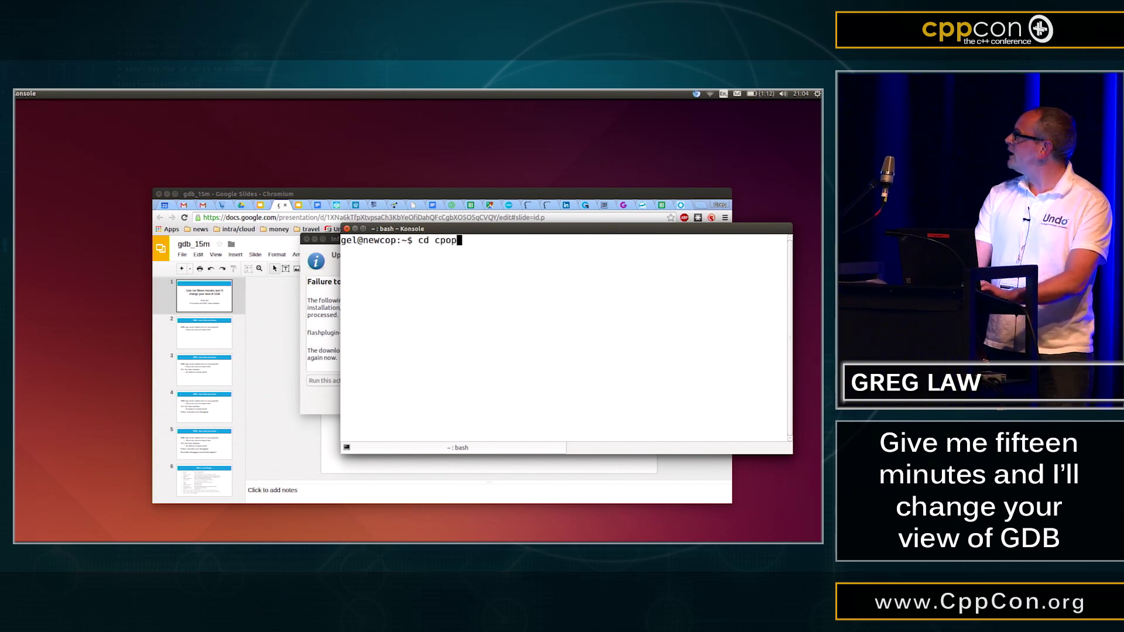
key("Return")
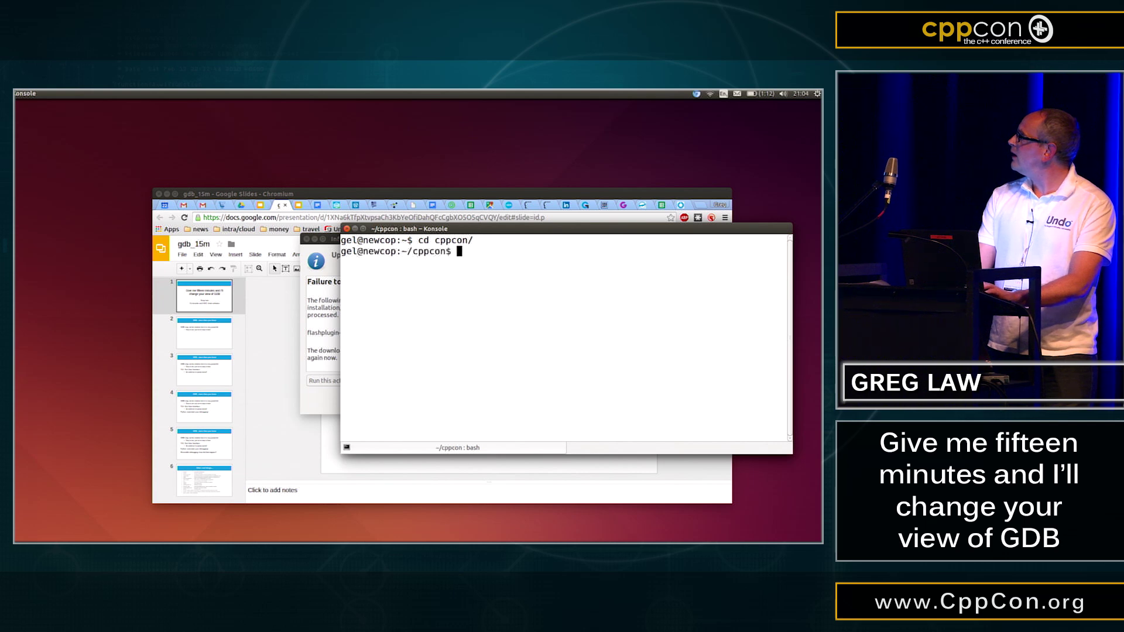
key("Return")
key("Return")
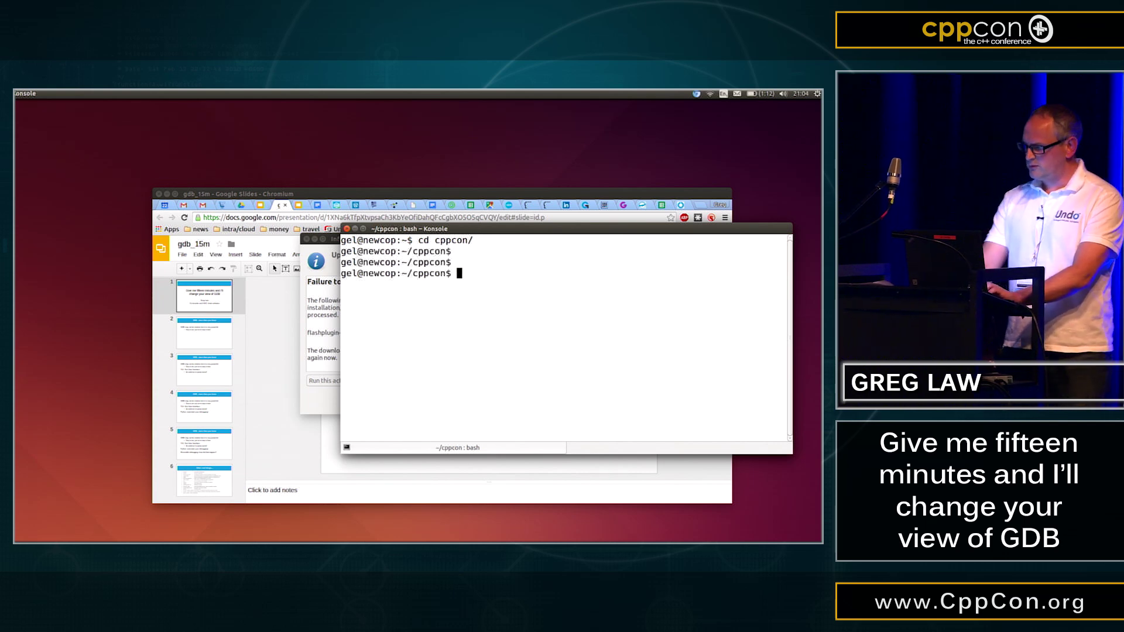
Advance the slides to 'GDB - more than you knew' and return to Konsole.
key("alt+Tab")
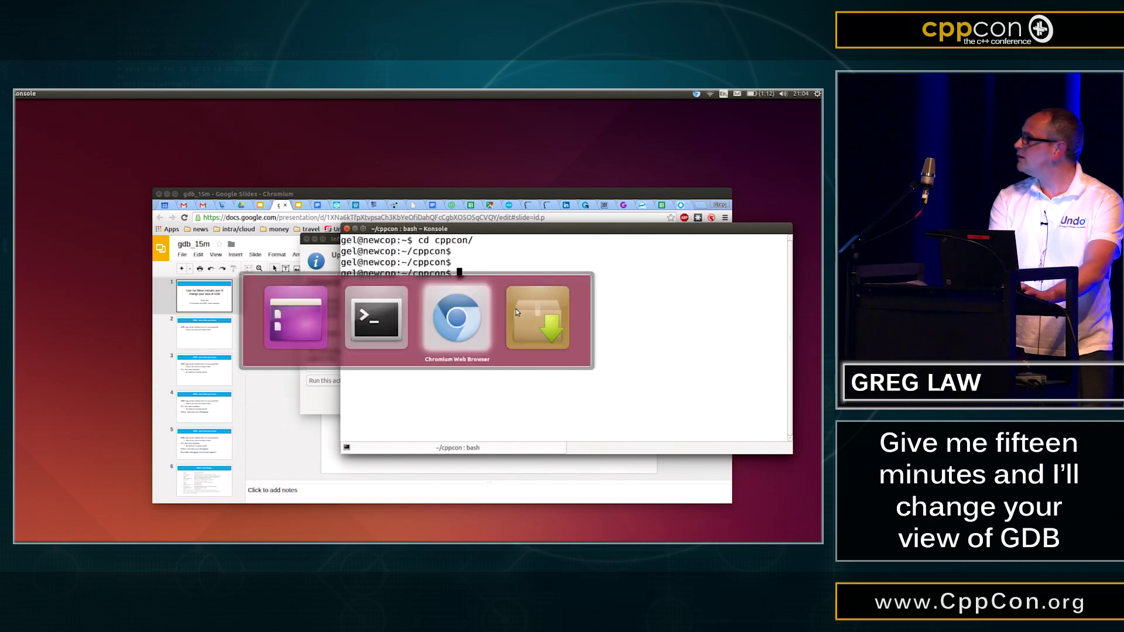
key("Down")
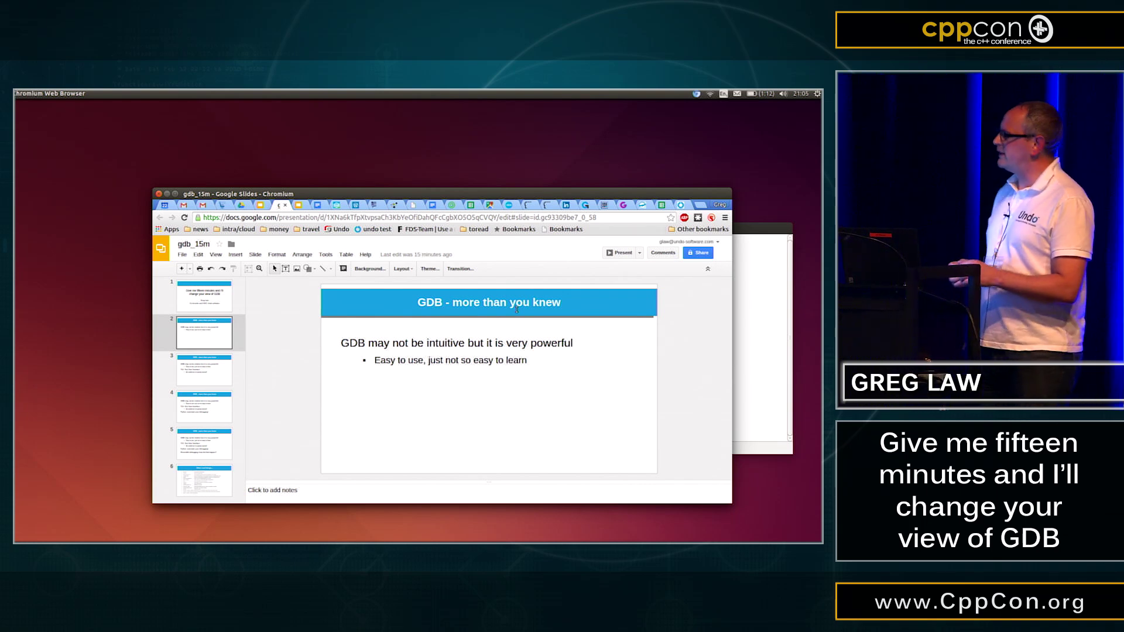
key("alt+Tab")
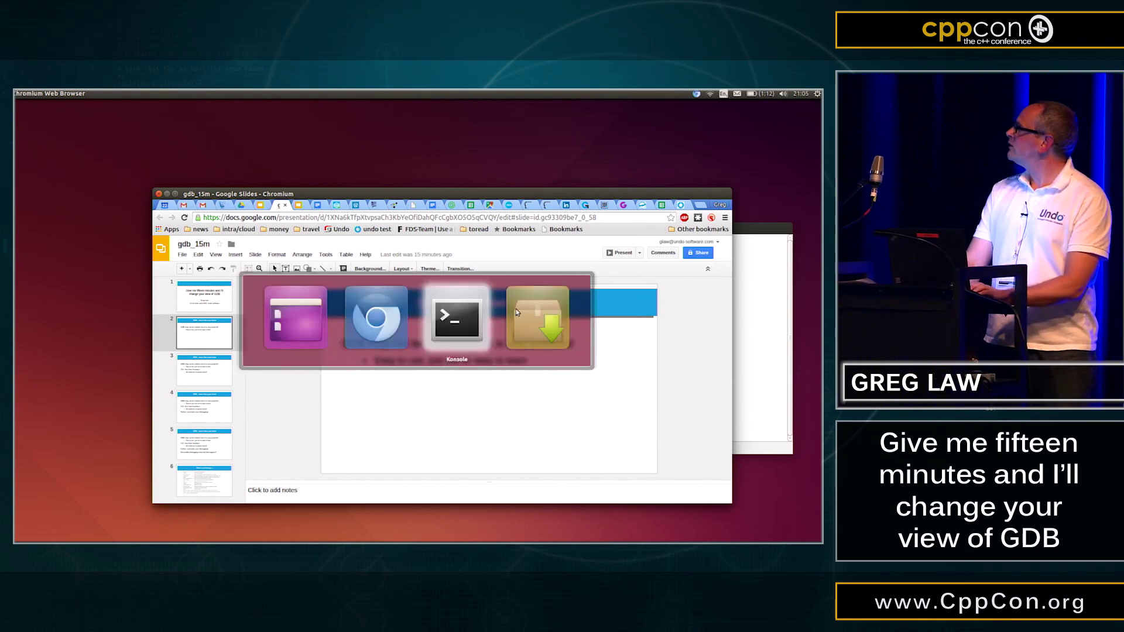
Print hello.c with cat and compile it using gcc -g hello.c.
key("Return")
key("Return")
type("cat hello.c l")
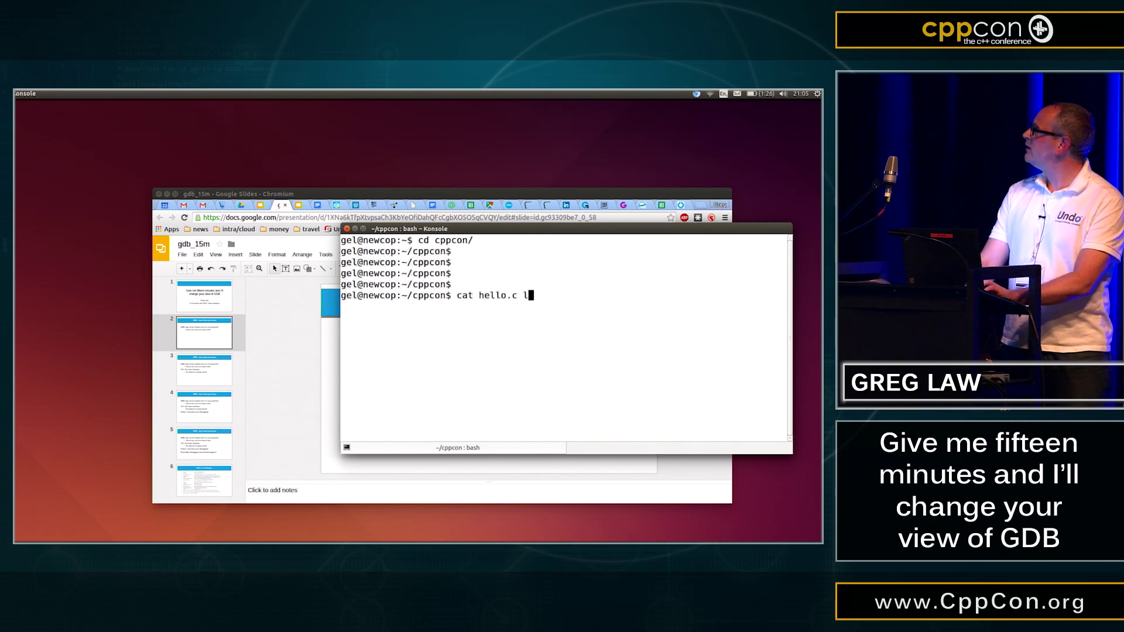
key("BackSpace")
key("Return")
key("Return")
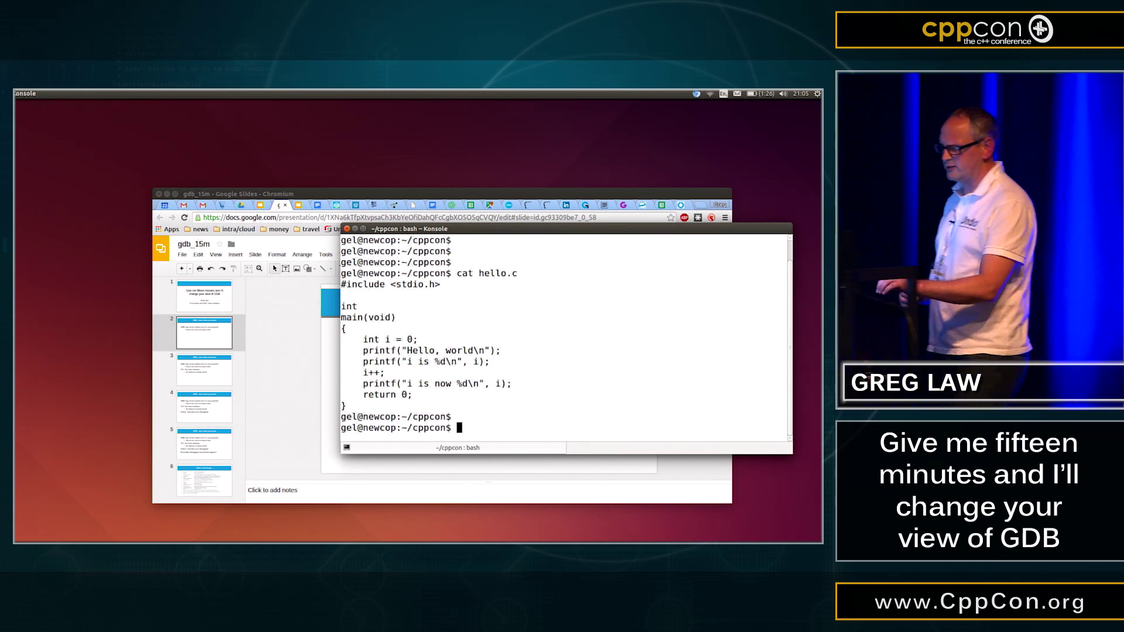
type("gcc -g hello.c")
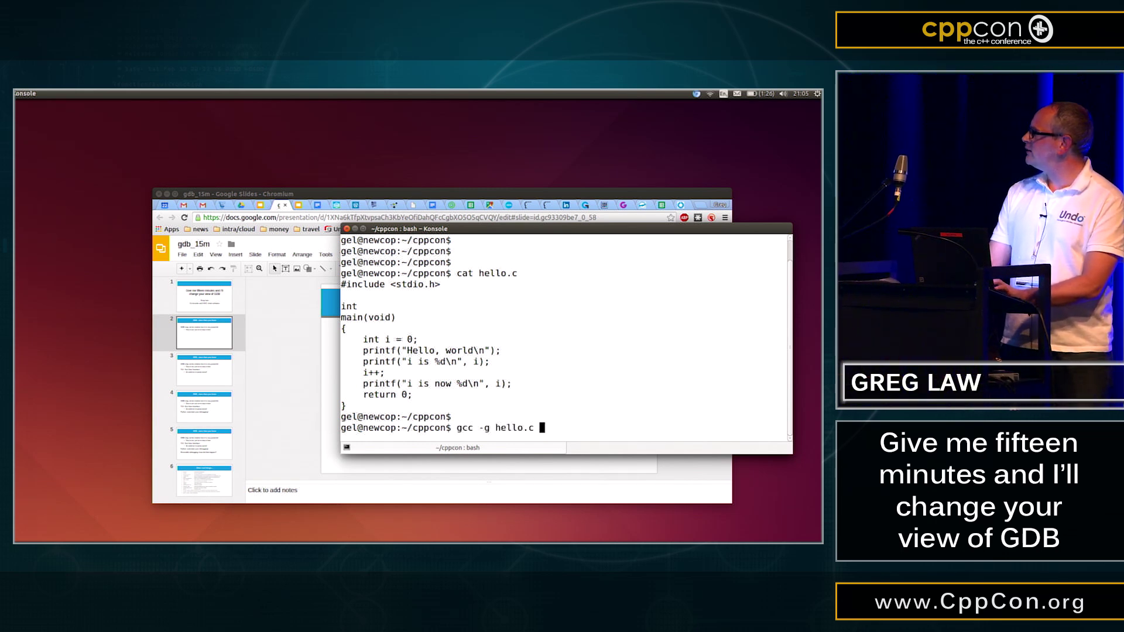
key("Return")
key("Return")
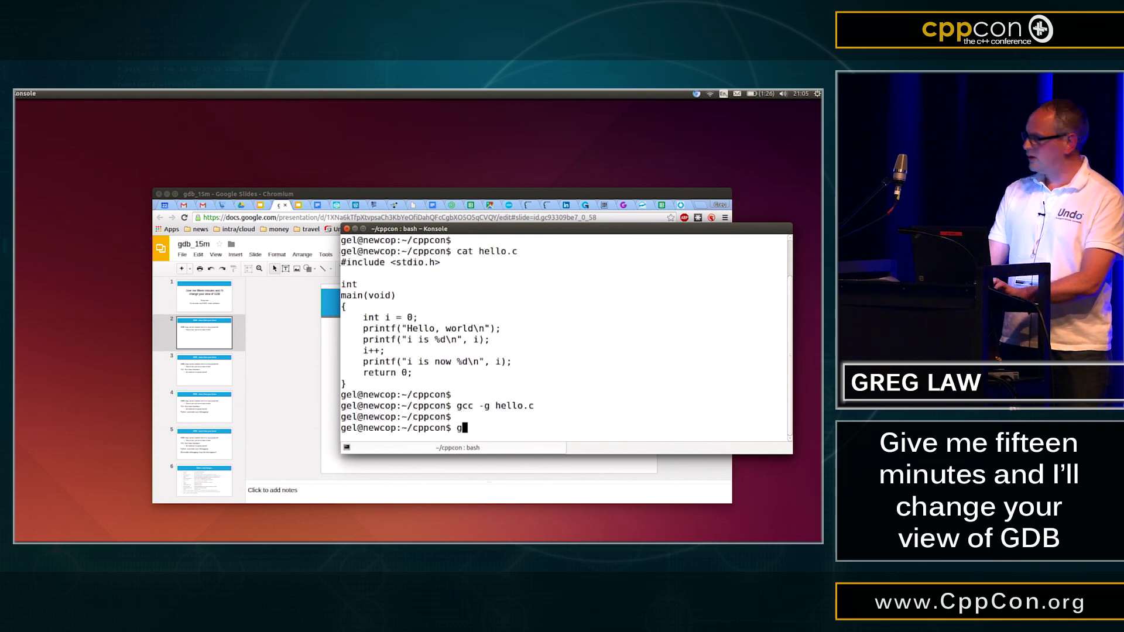
type("db a.out")
Run gdb a.out, start to main line 6, list the source, and enter TUI mode.
key("Return")
type("start")
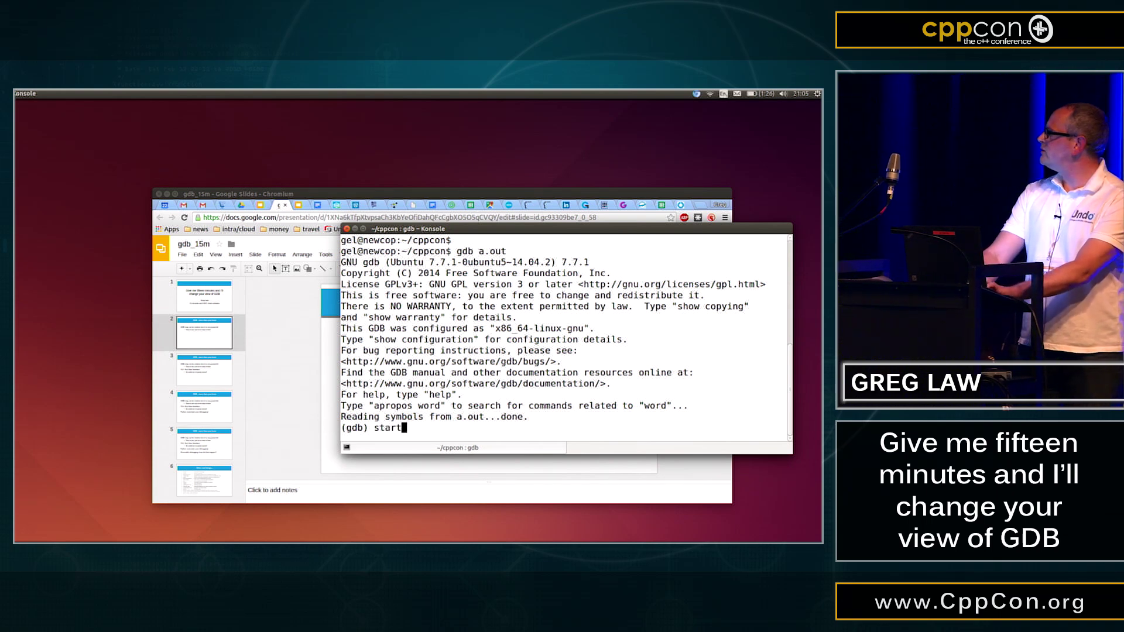
key("Return")
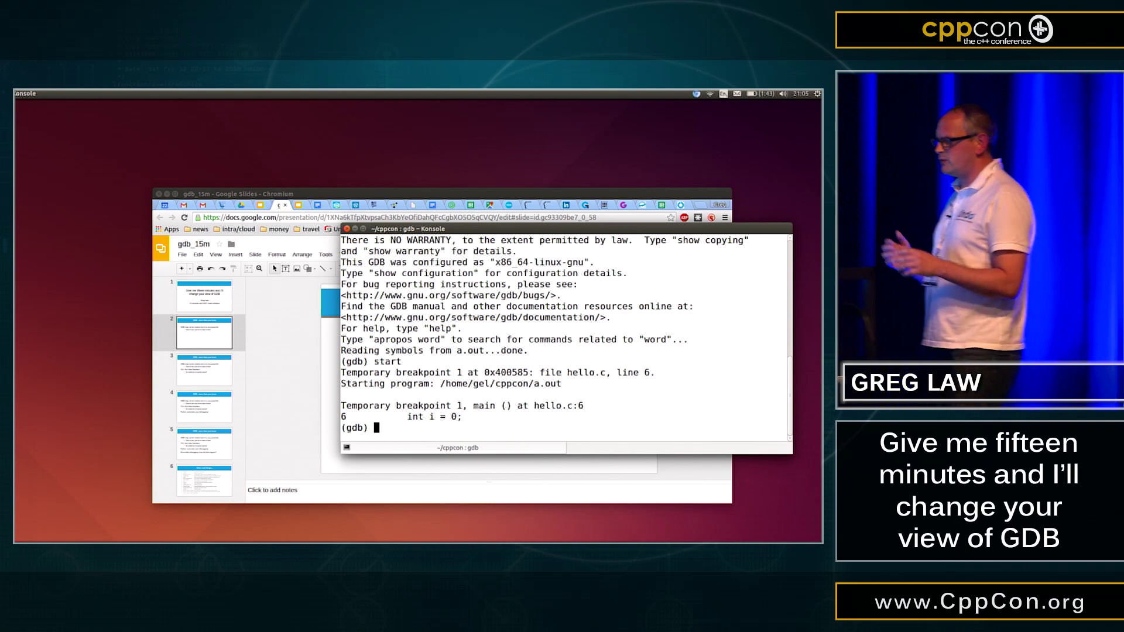
type("list")
key("Return")
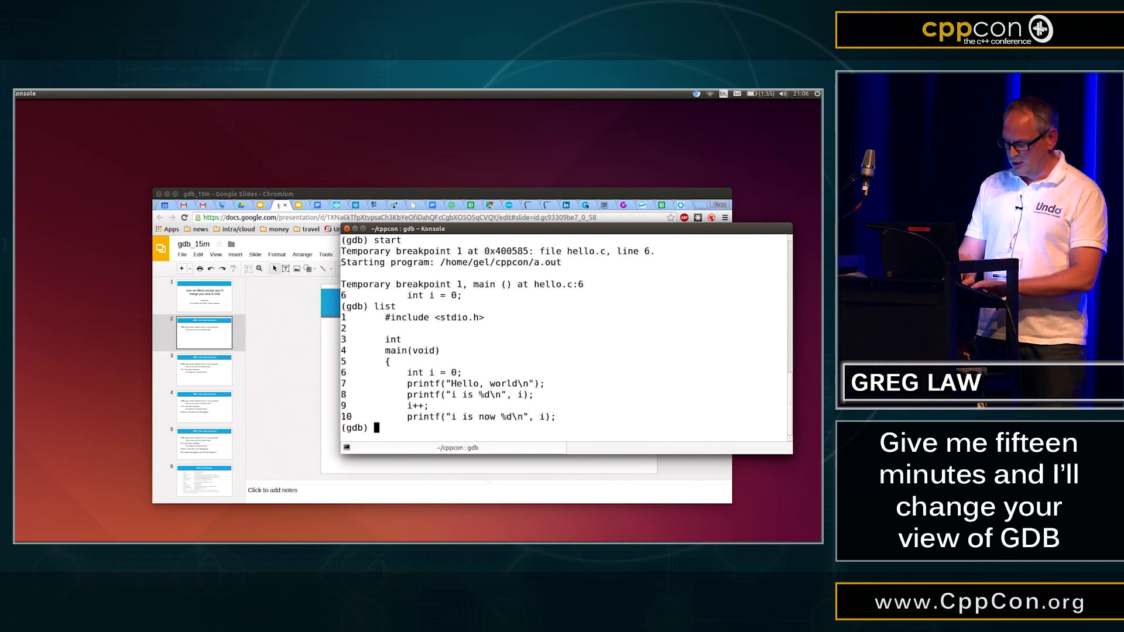
key("ctrl+x")
key("a")
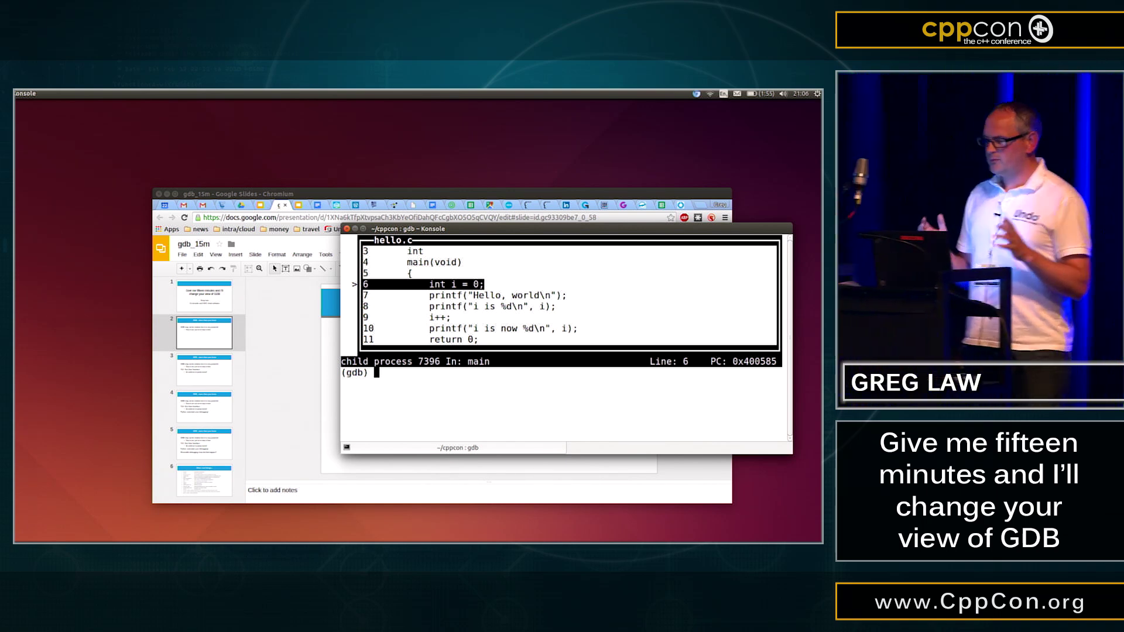
type("next")
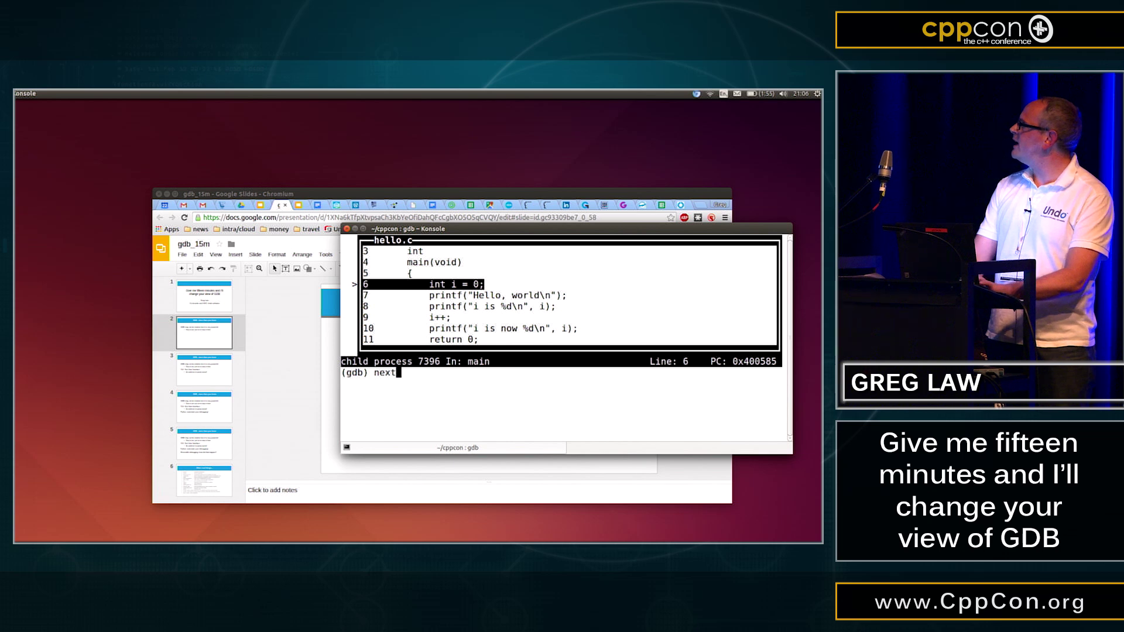
Step to line 9, printing 'Hello, world' and 'i is 0', then quit GDB.
key("Return")
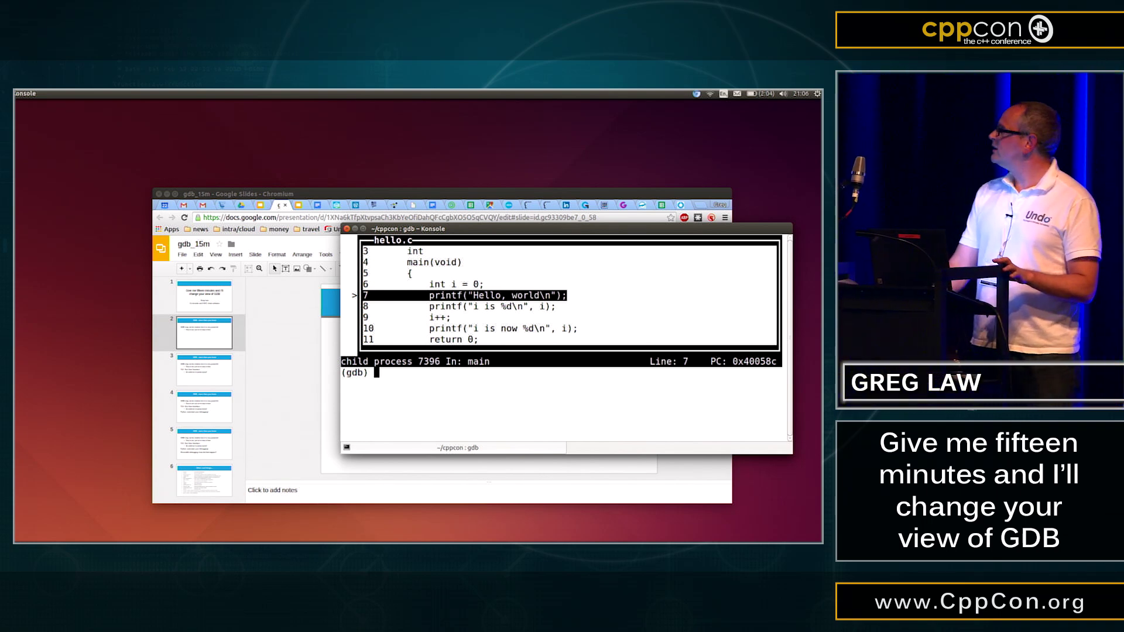
key("Return")
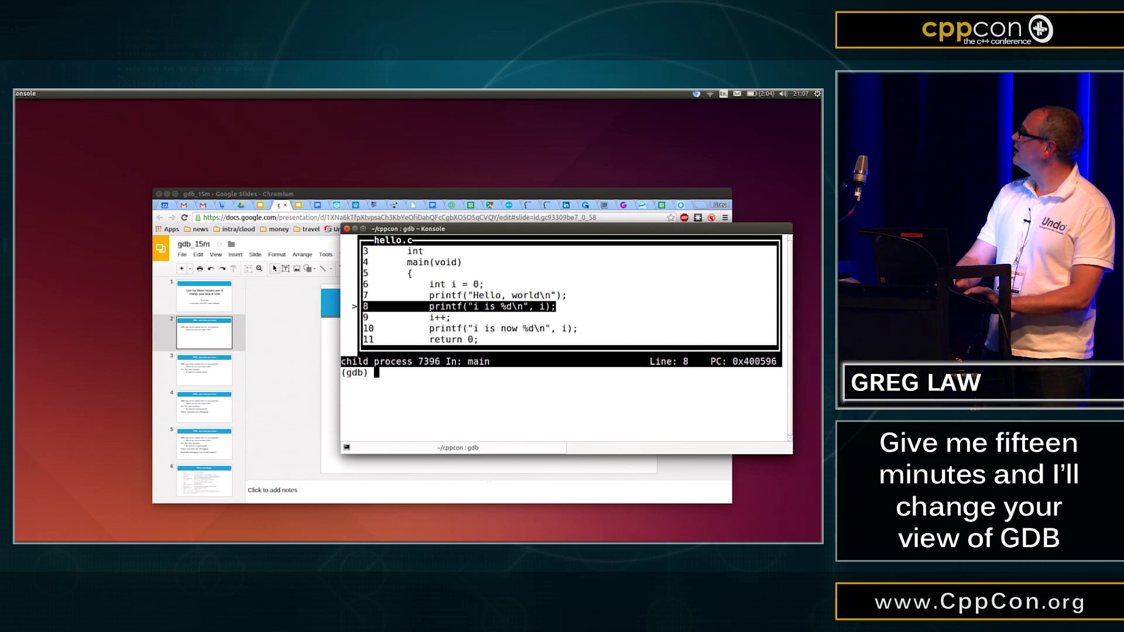
key("Return")
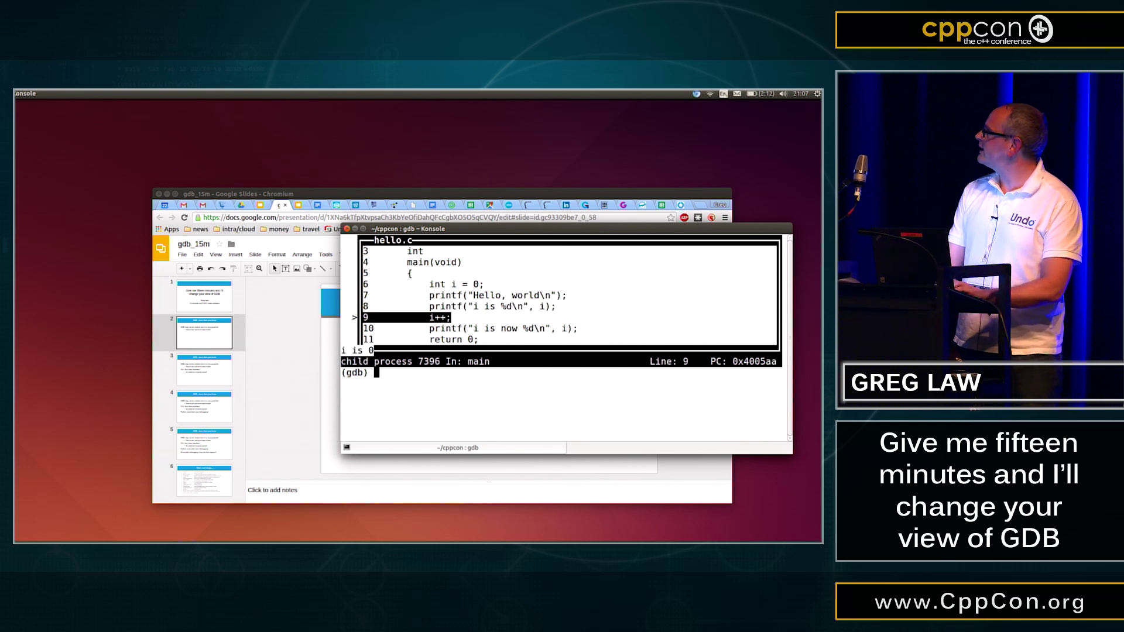
type("q")
key("Return")
key("Return")
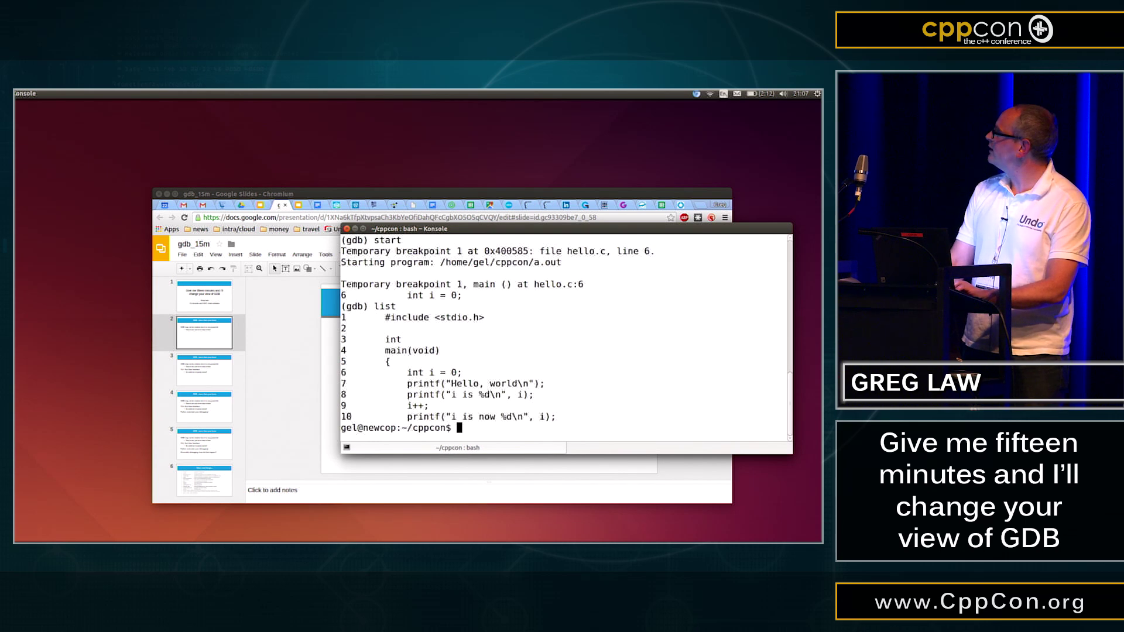
Maximise Konsole, relaunch gdb on a.out, stop at main, and show the source TUI.
double_click(366, 229)
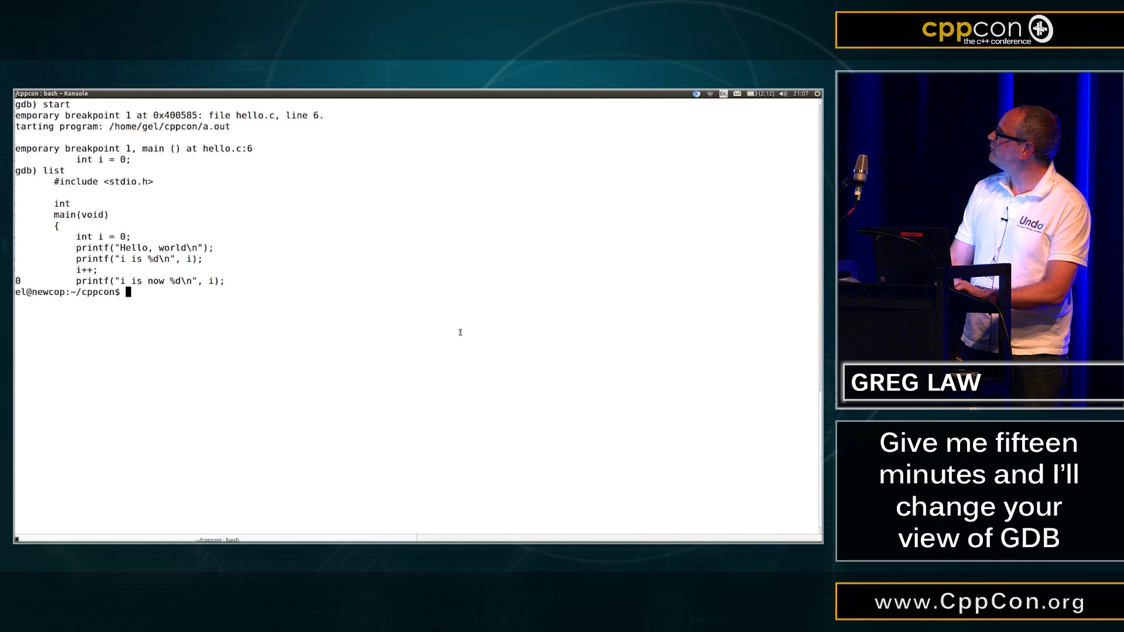
key("Return")
key("Return")
key("Return")
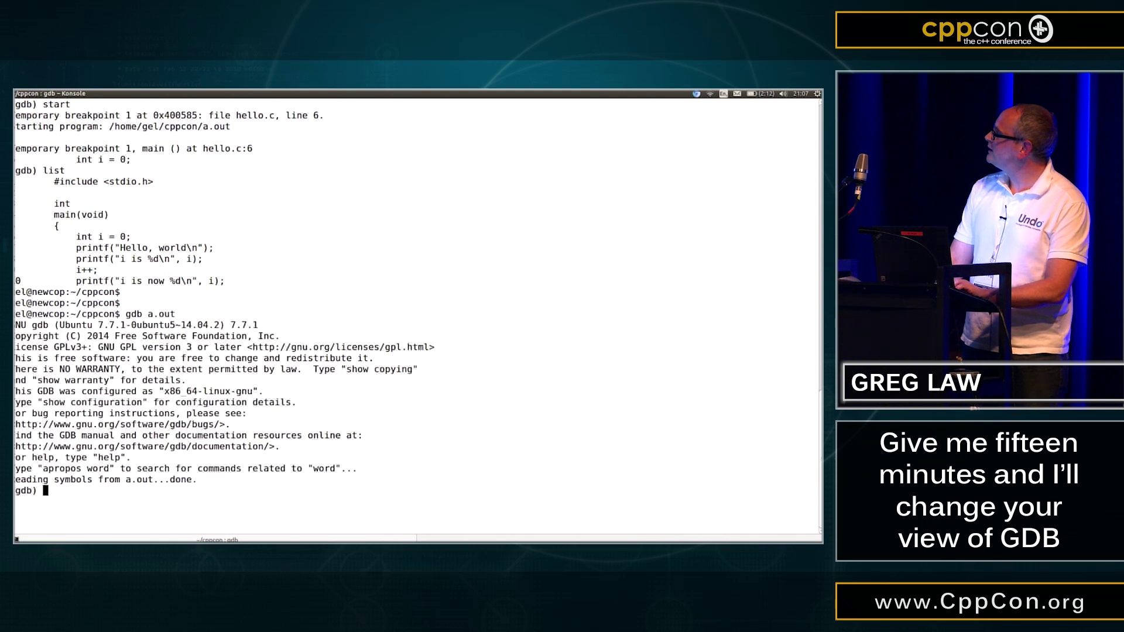
type("star")
key("Return")
key("ctrl+x")
key("a")
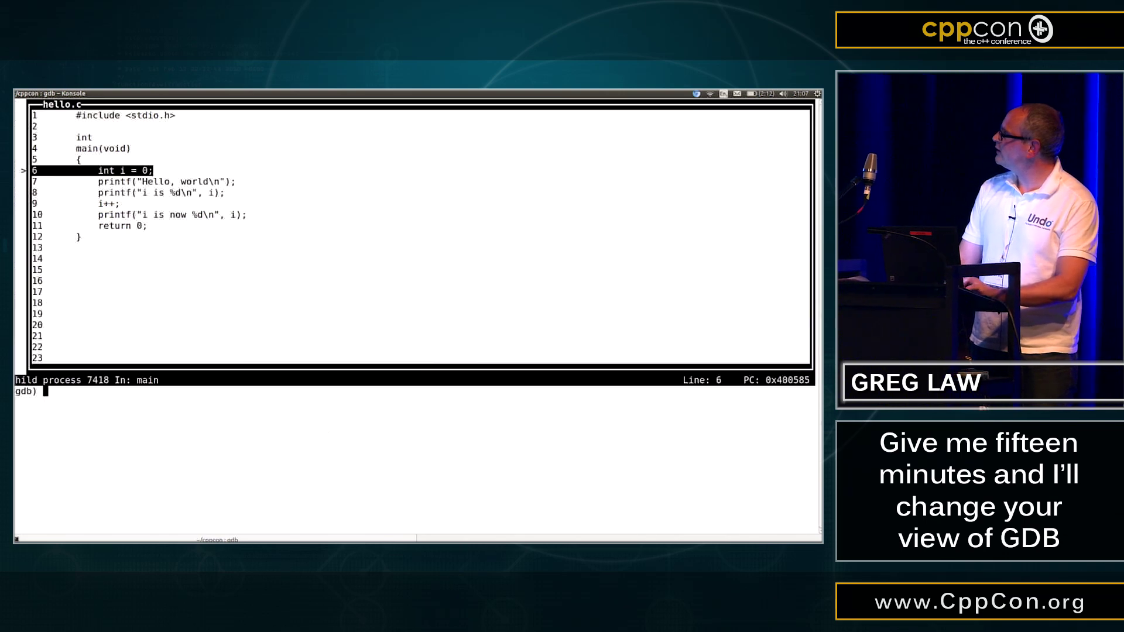
type("next")
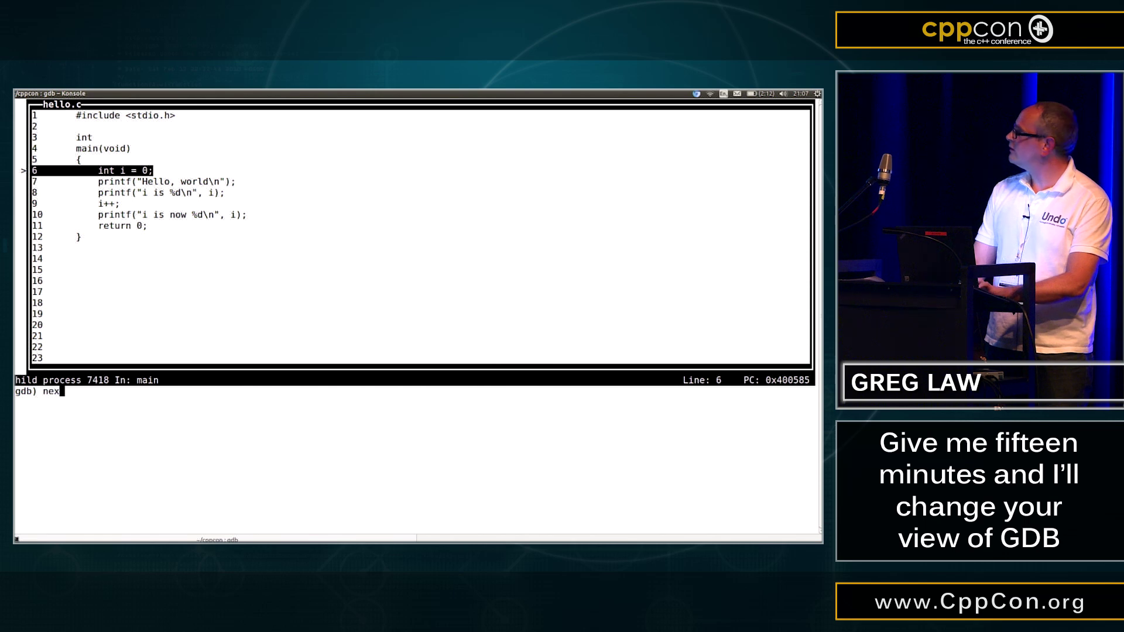
Step to line 7 and show assembly beneath the source.
key("Return")
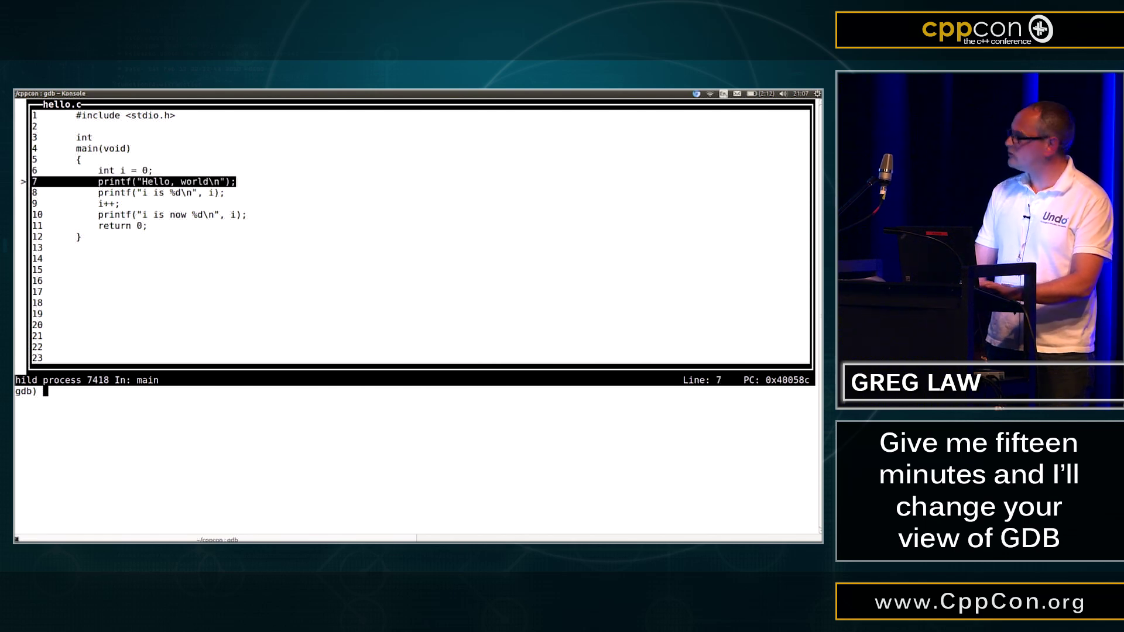
key("ctrl+x")
key("2")
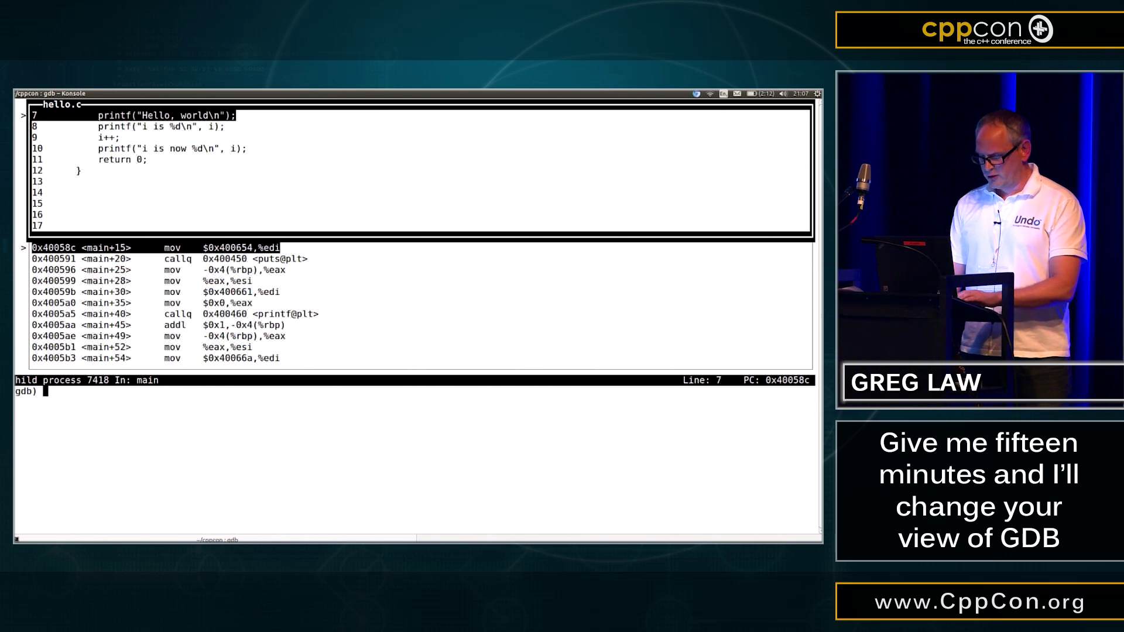
Show the float register group, then switch to a disassembly-only layout for main.
key("ctrl+x")
key("2")
type("tui reg float")
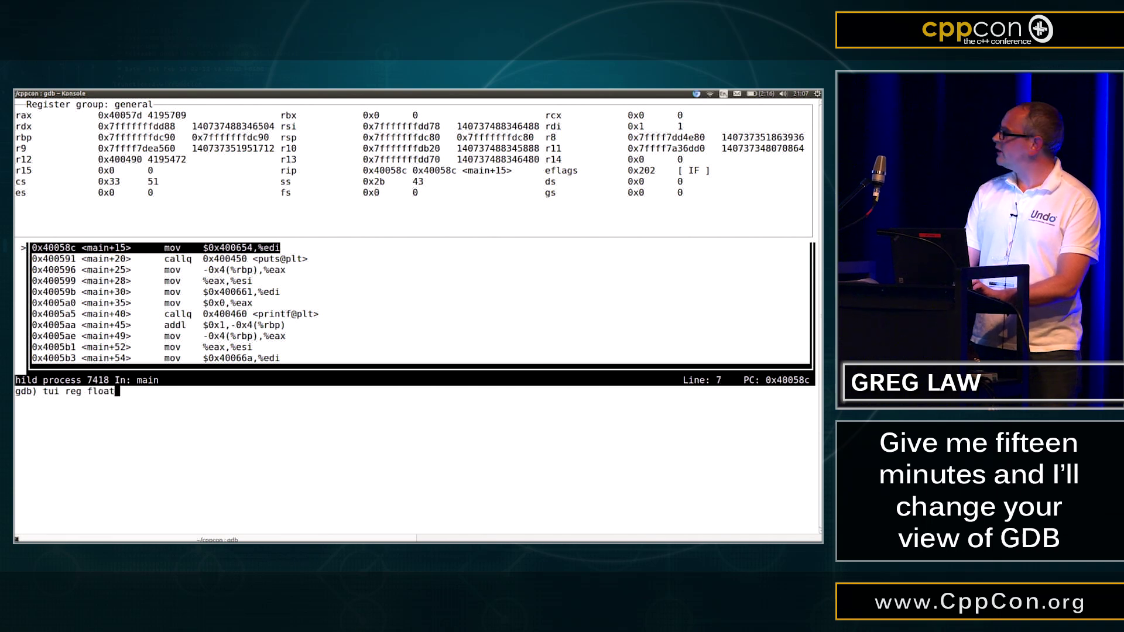
key("Return")
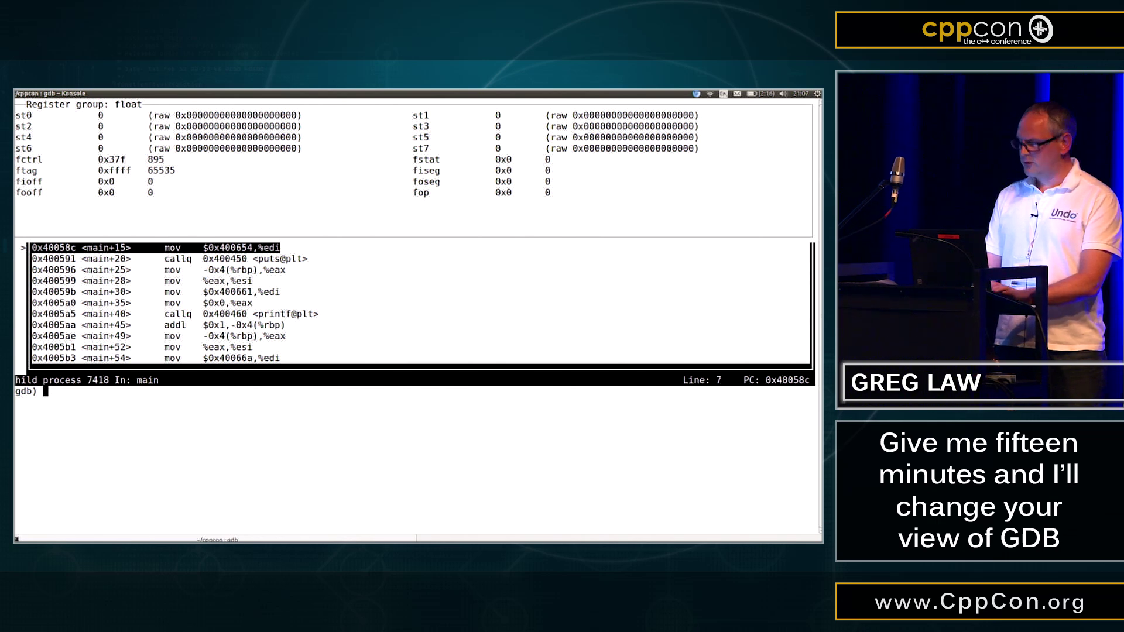
key("ctrl+x")
key("2")
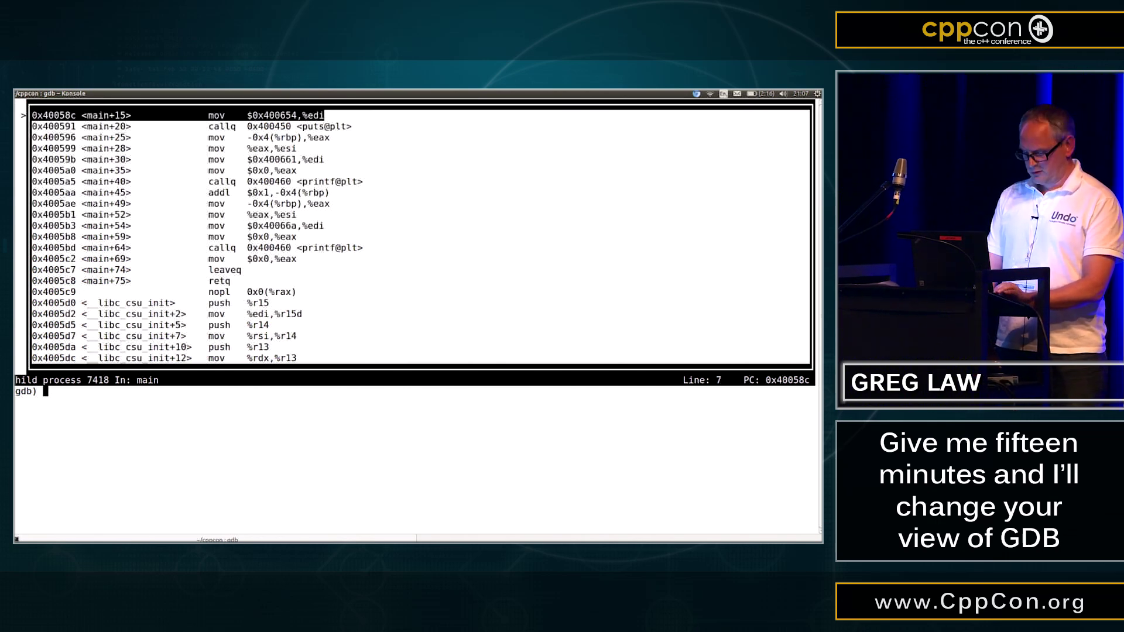
Switch through the split layout to the source-only hello.c view.
key("ctrl+x")
key("2")
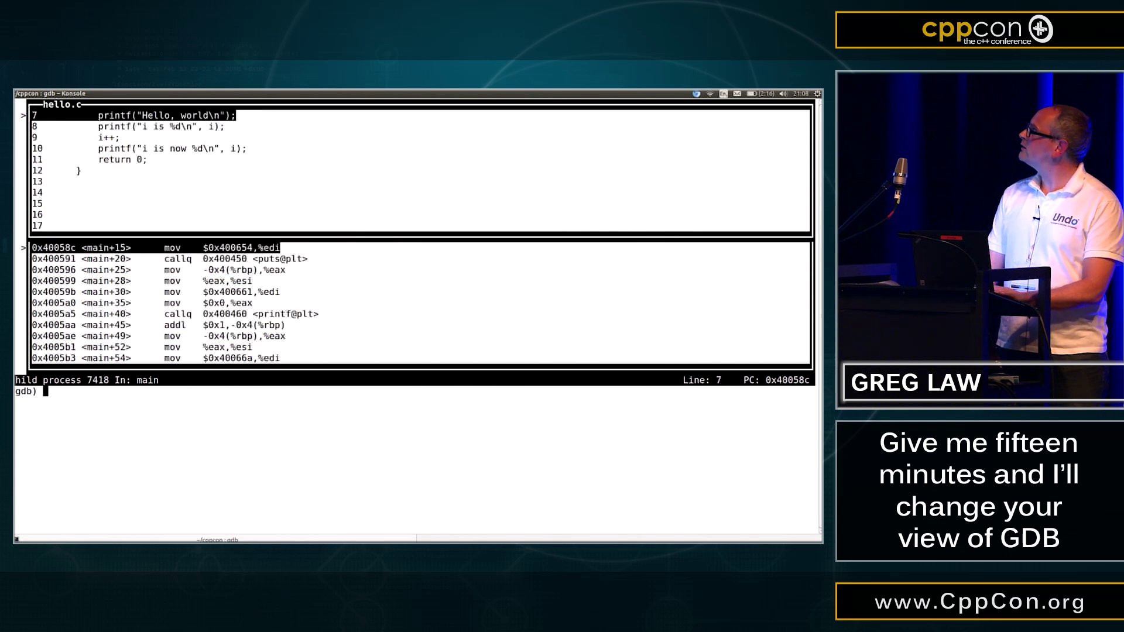
key("ctrl+x")
key("1")
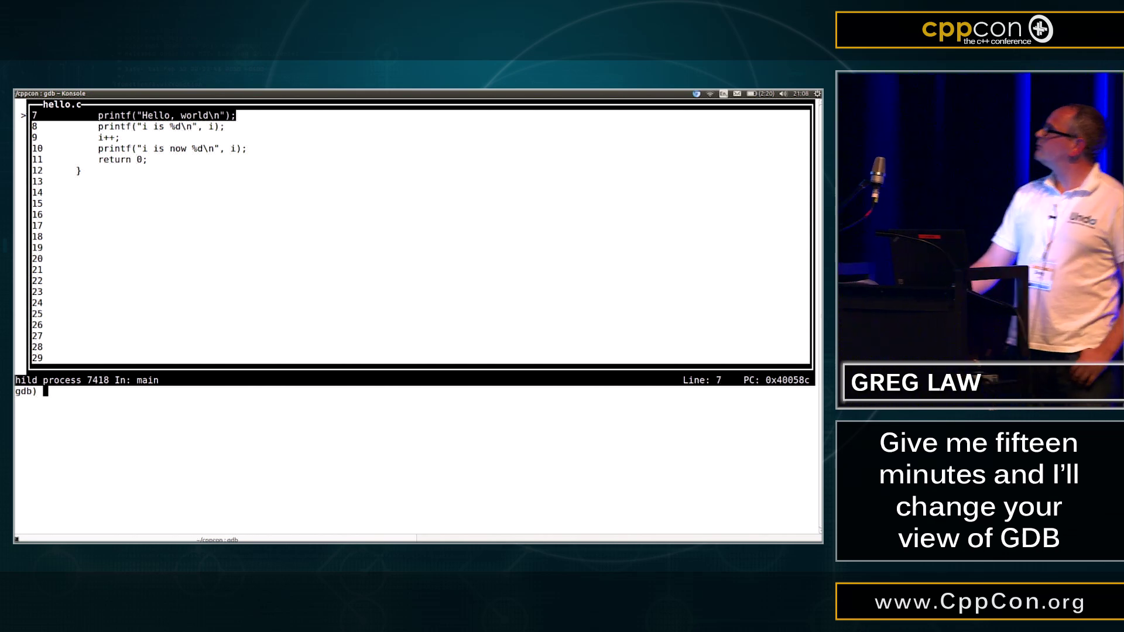
Scroll the hello.c listing up to line 1, then browse command history.
key("Up")
key("Up")
key("Up")
key("Up")
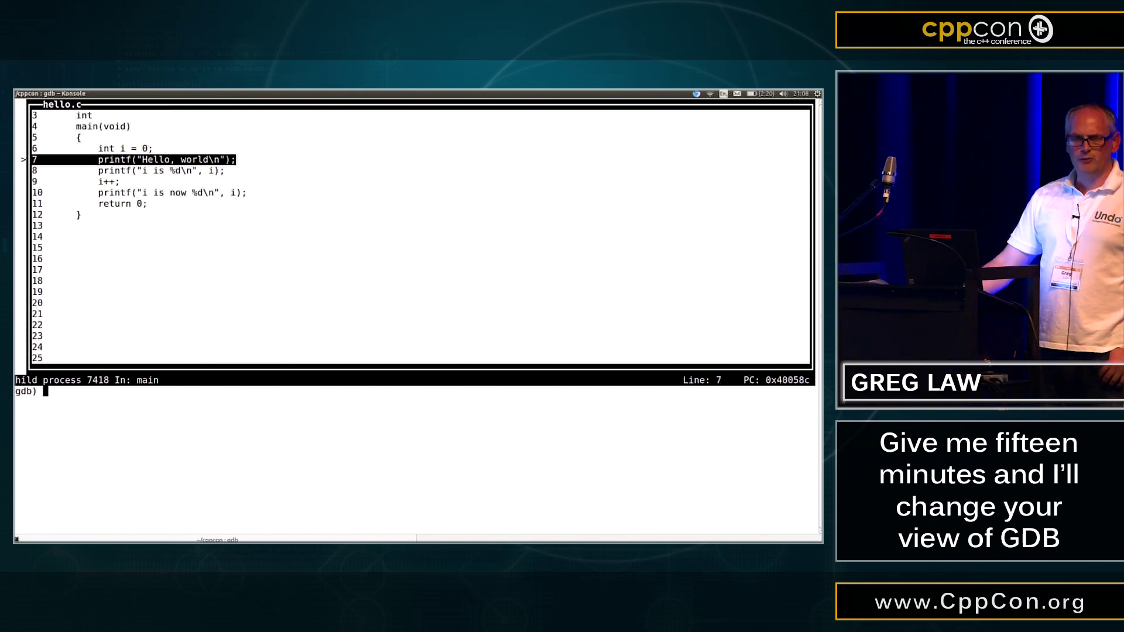
key("Up")
key("Up")
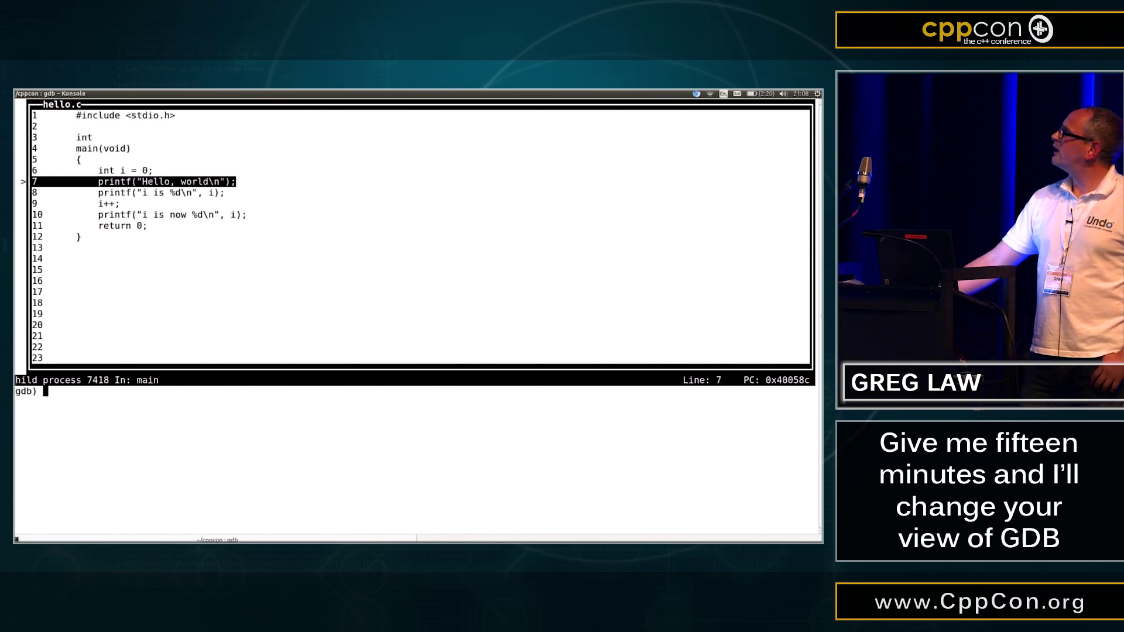
key("Down")
key("Down")
key("Down")
key("Up")
key("Up")
key("Up")
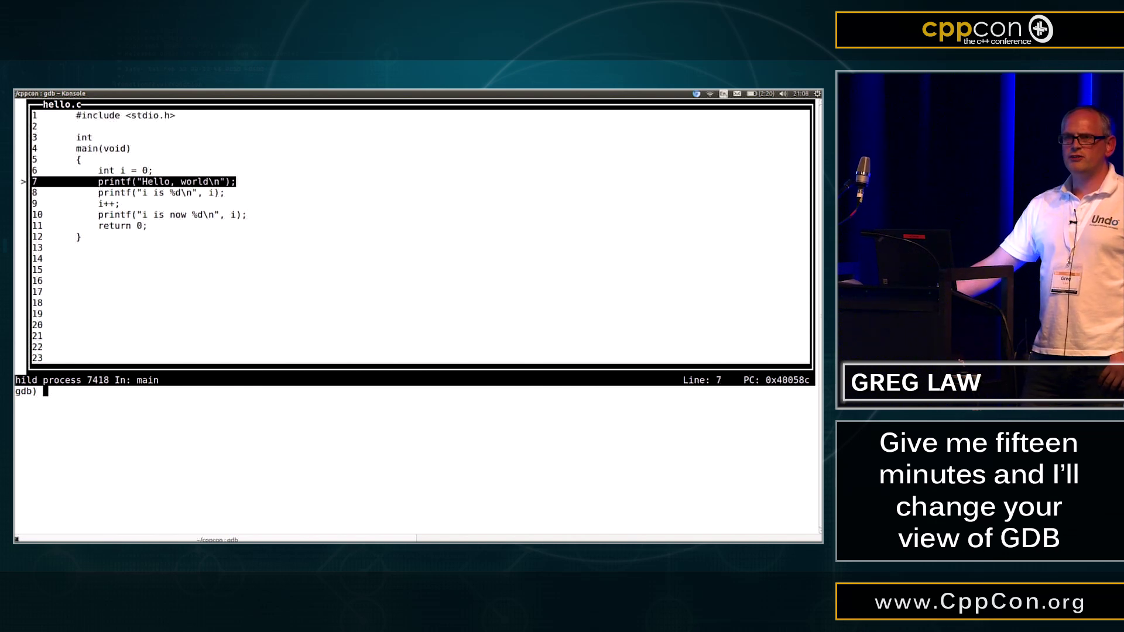
key("Down")
key("Down")
key("Up")
key("Up")
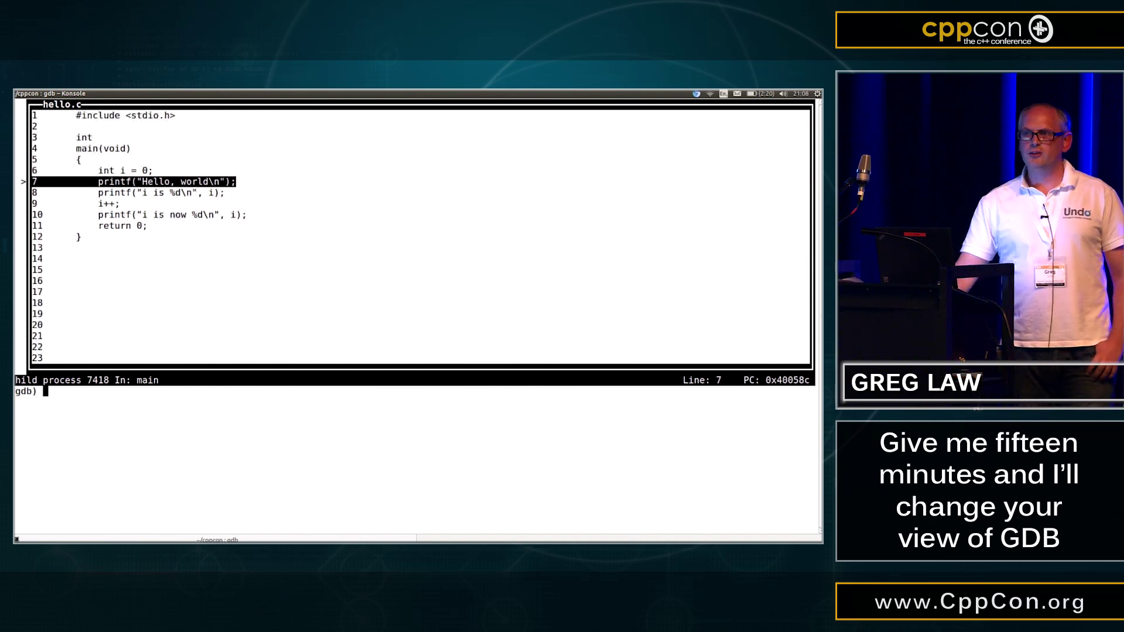
key("Down")
key("Down")
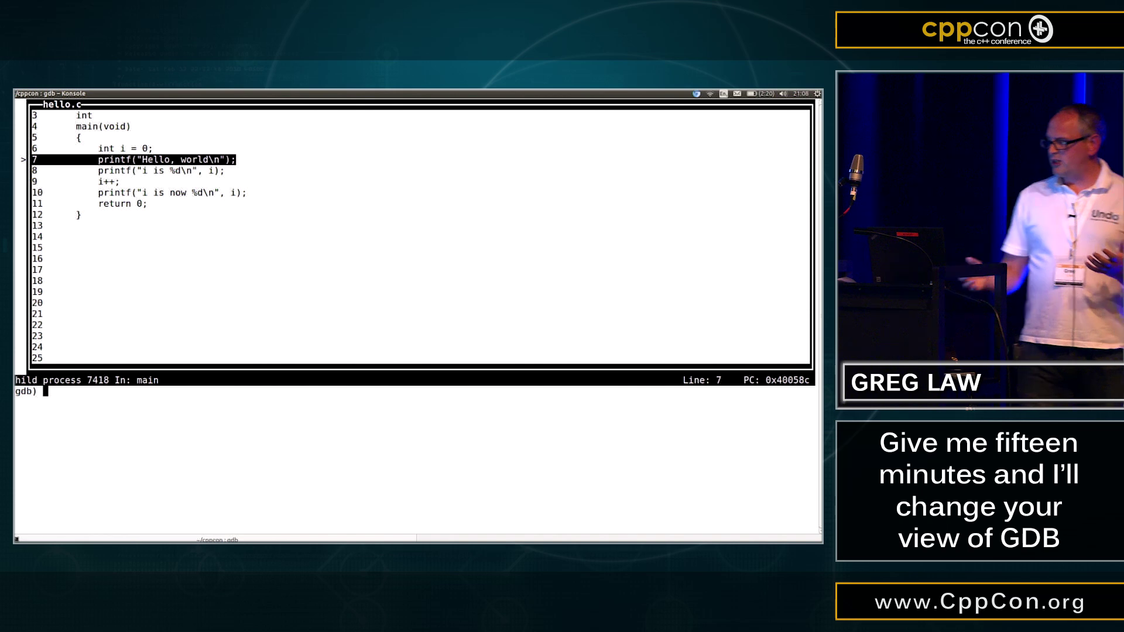
key("Up")
key("Up")
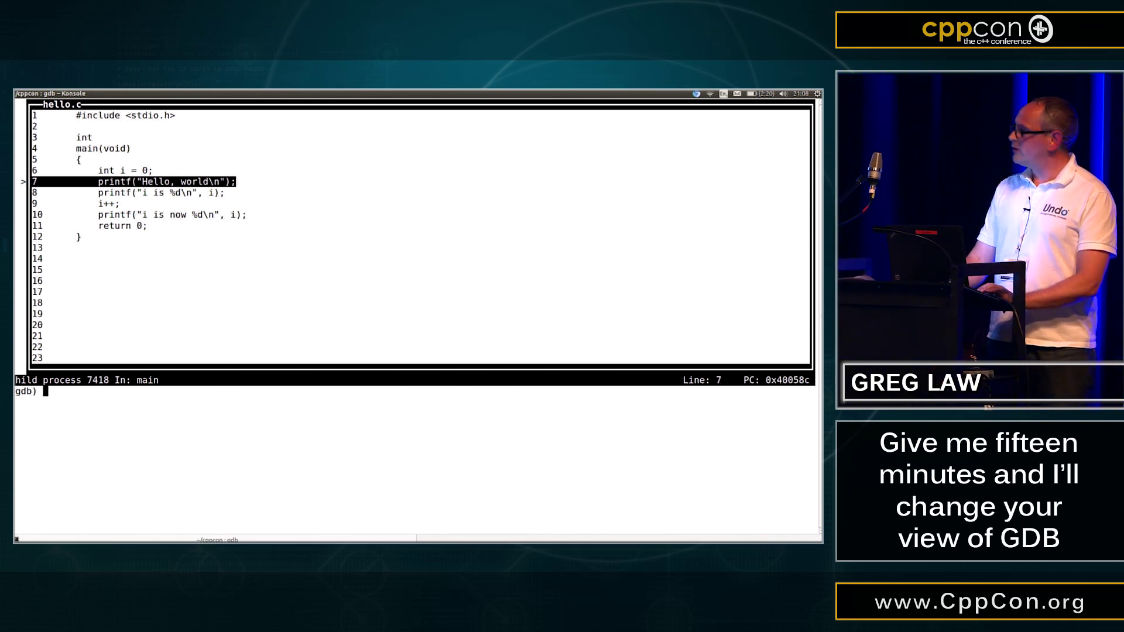
key("Down")
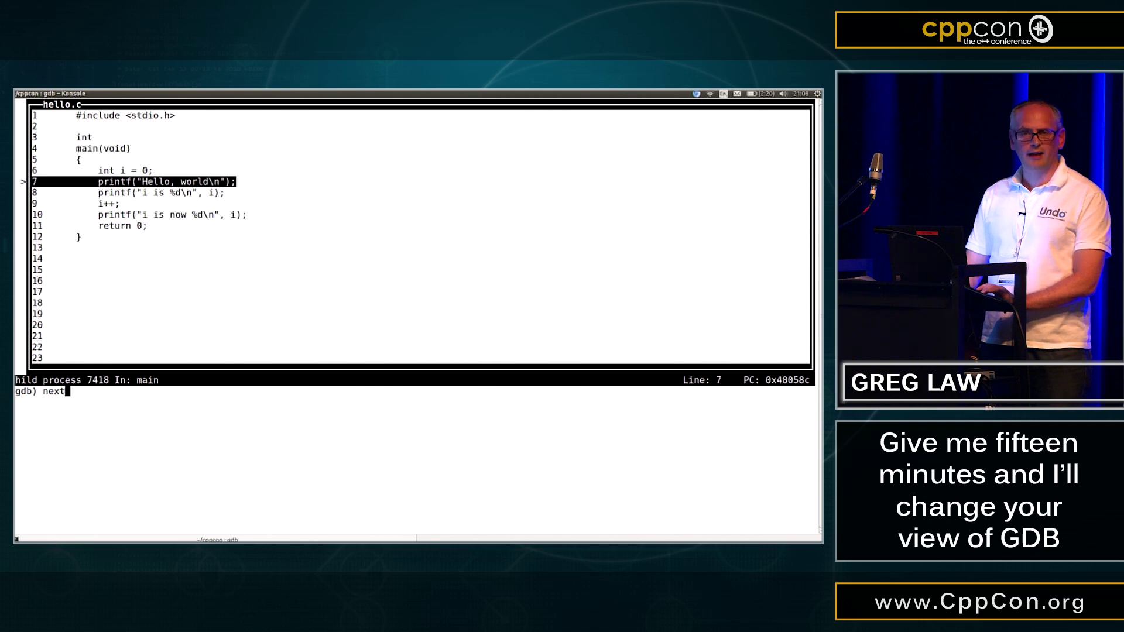
key("Down")
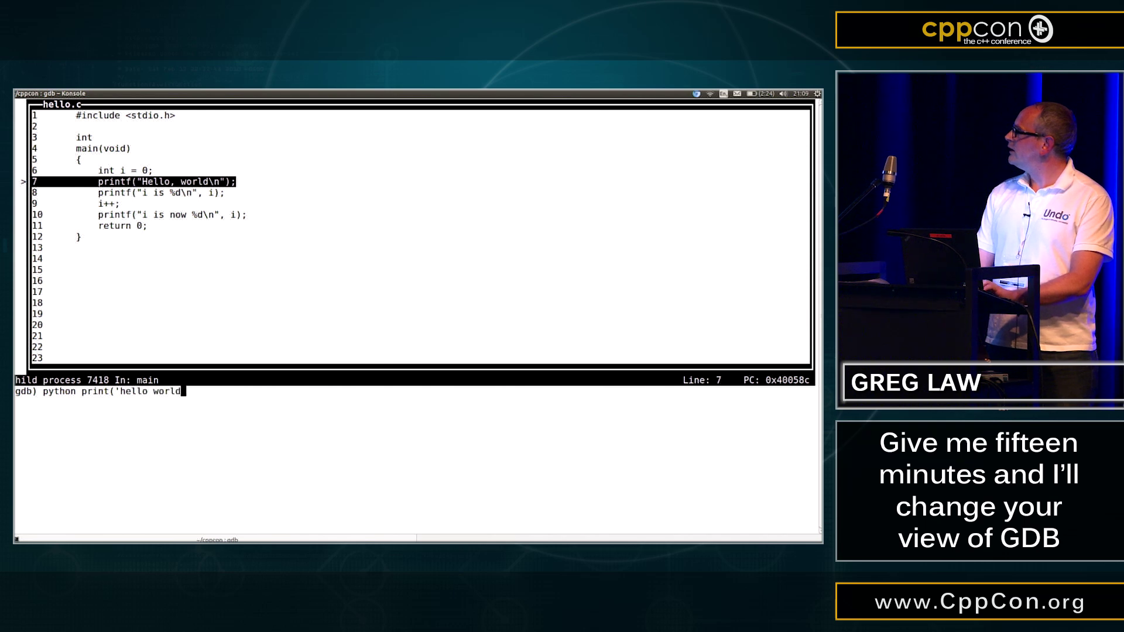
type("'(")
Run python print('hello world'), correcting the syntax error on the second try.
key("Return")
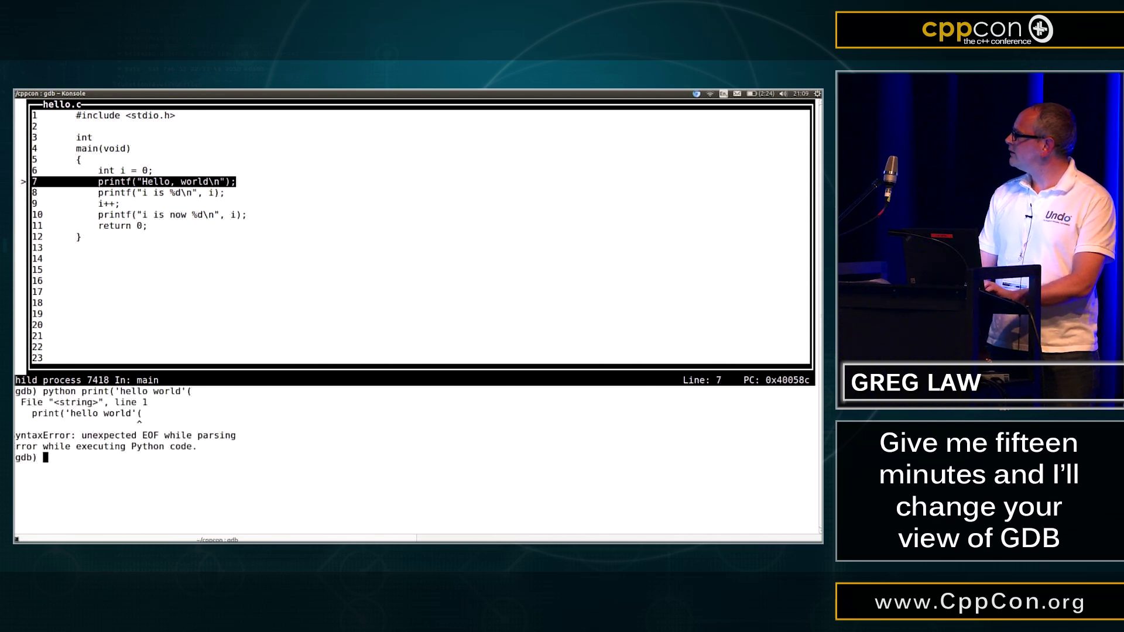
key("Up")
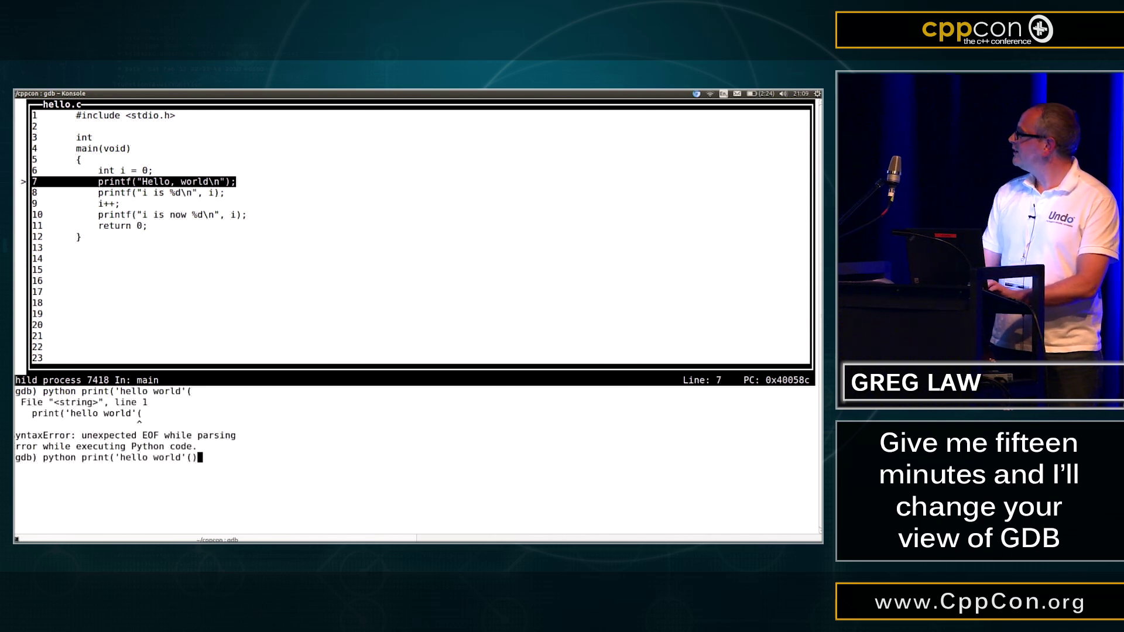
key("BackSpace")
type(")")
key("Return")
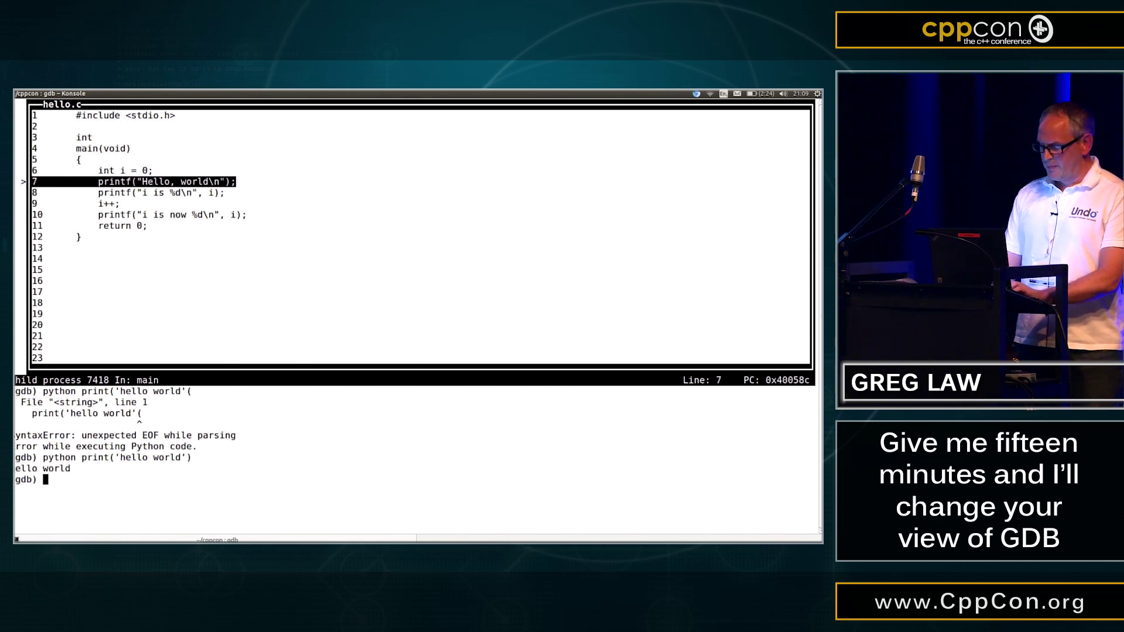
Leave TUI and run a Python block importing os and printing os.getpid().
key("ctrl+x")
key("a")
type("python")
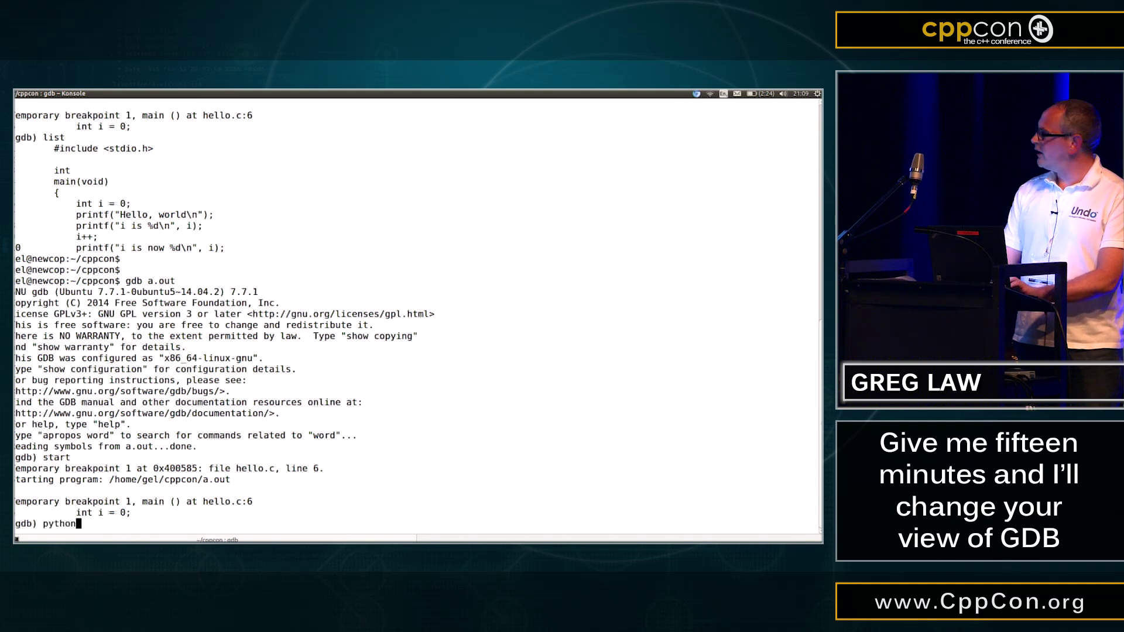
key("Return")
type("import os")
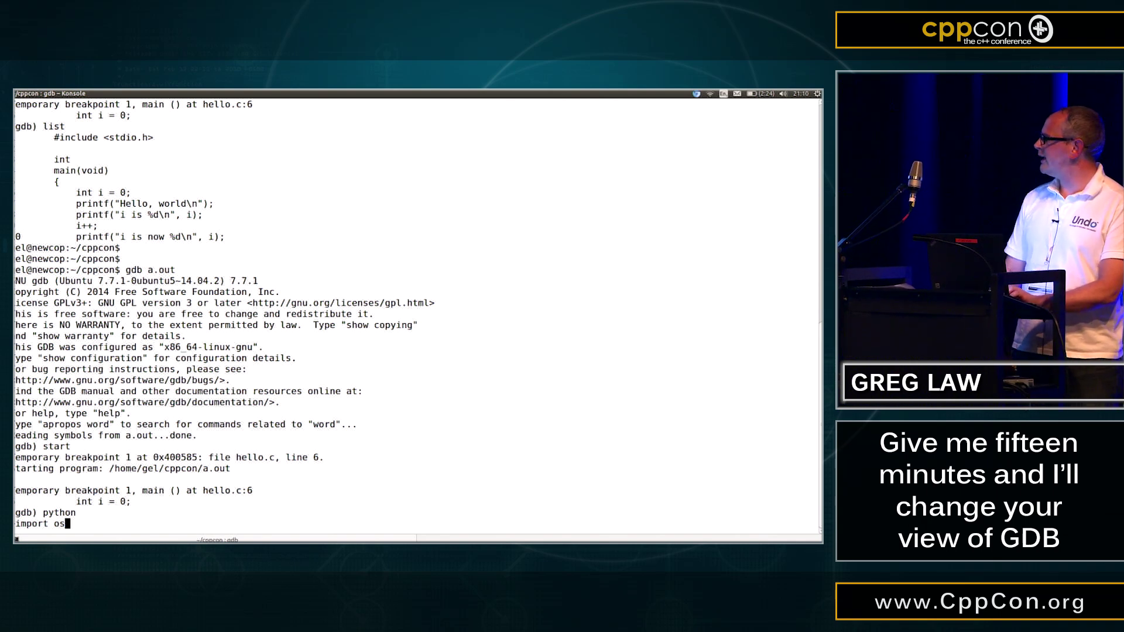
key("Return")
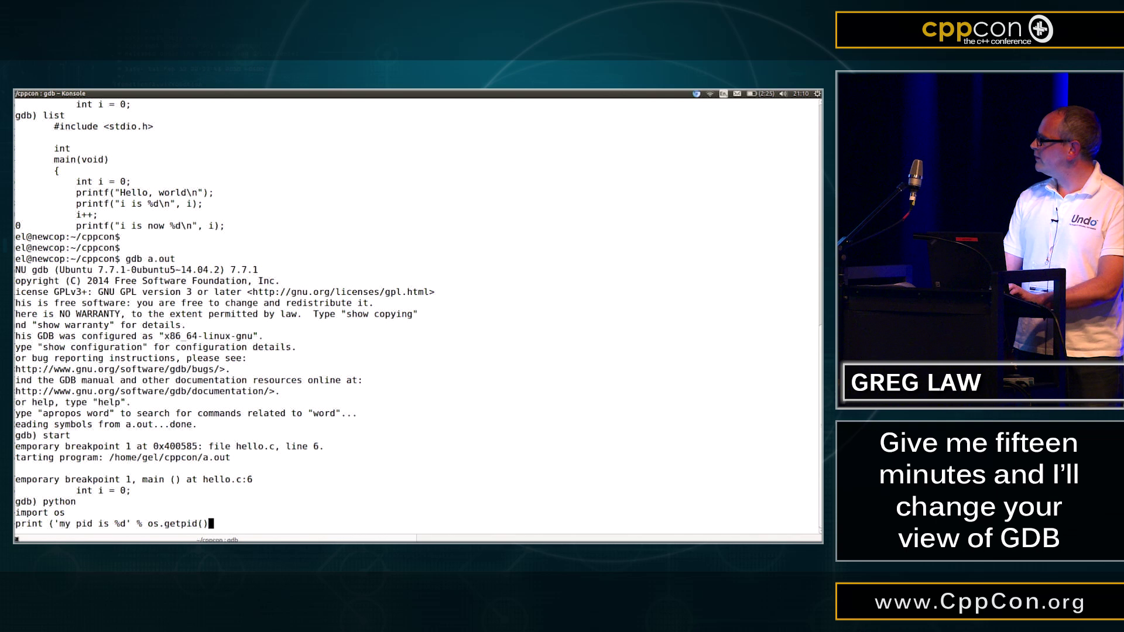
key("Return")
type("end")
key("Return")
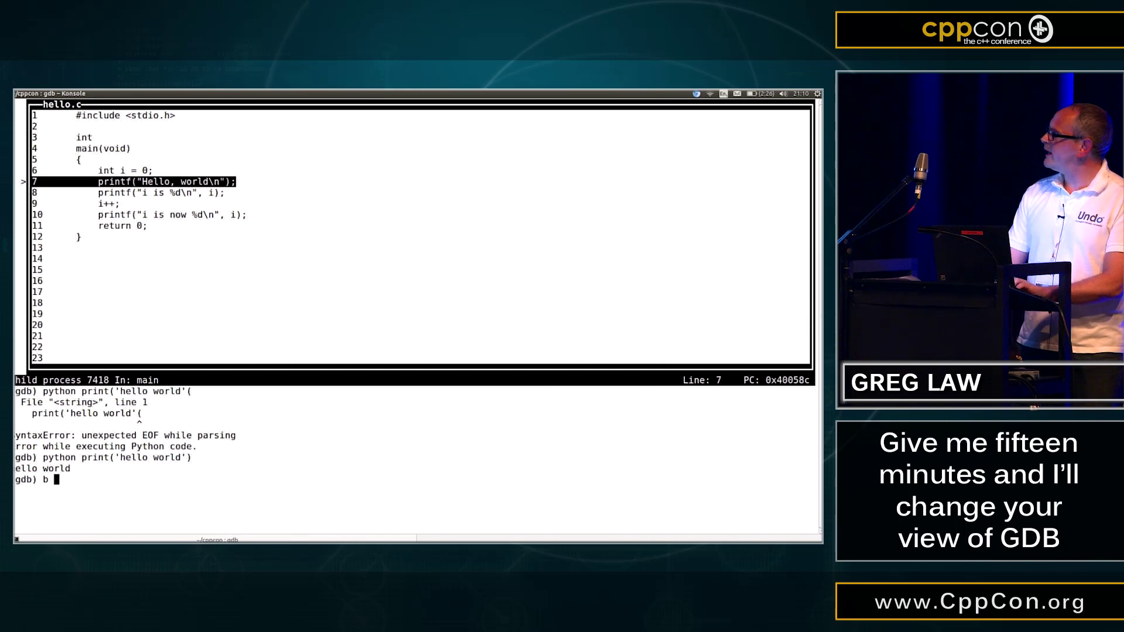
Set breakpoints at main and line 9, then print gdb.breakpoints() and the first location.
key("Return")
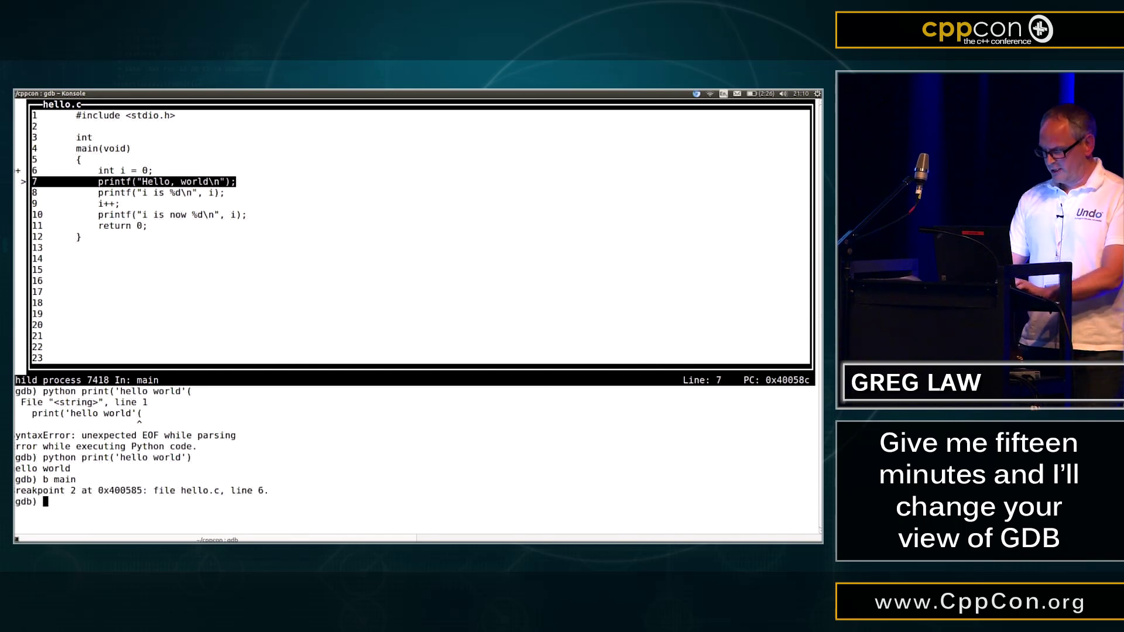
type("b 9")
key("Return")
type("python print (gdb.breakpoints())")
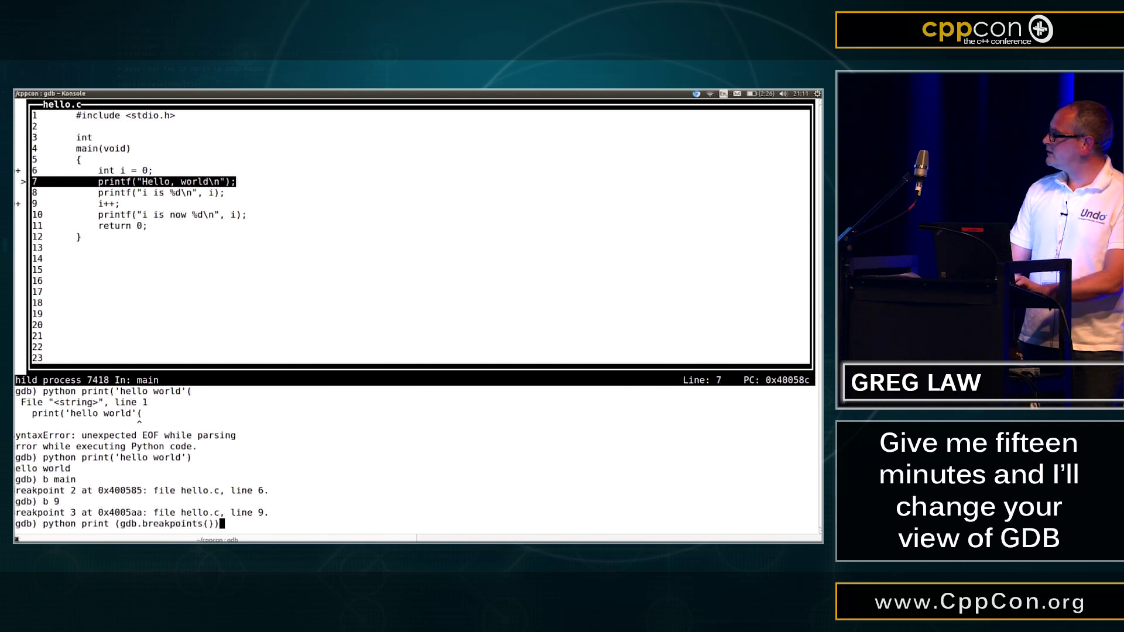
key("Return")
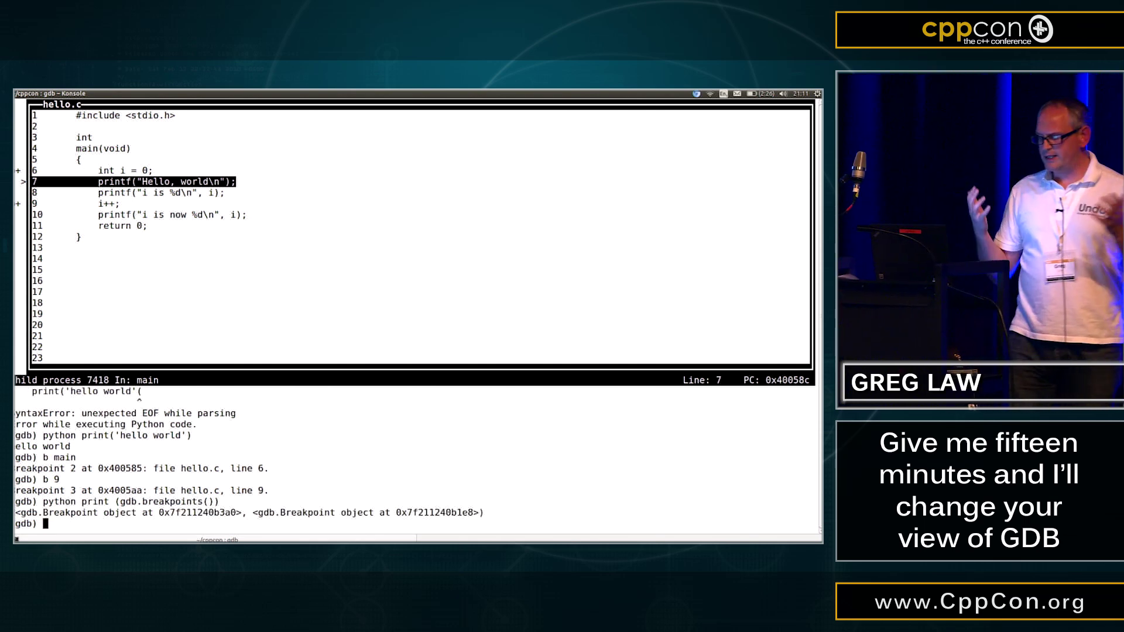
key("Up")
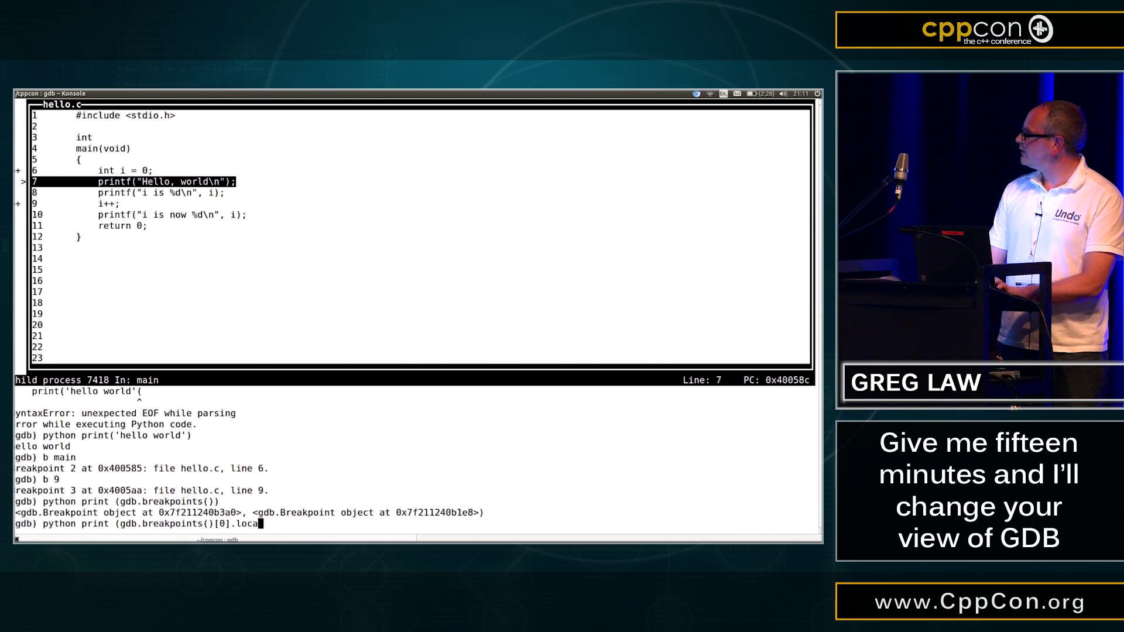
key("Return")
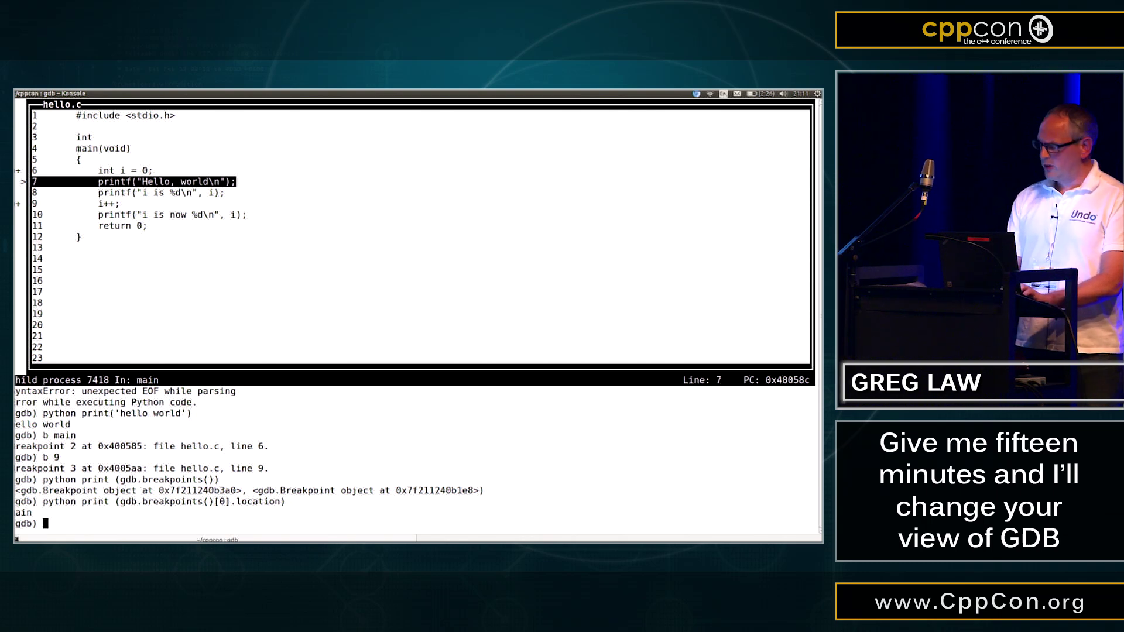
type("python ")
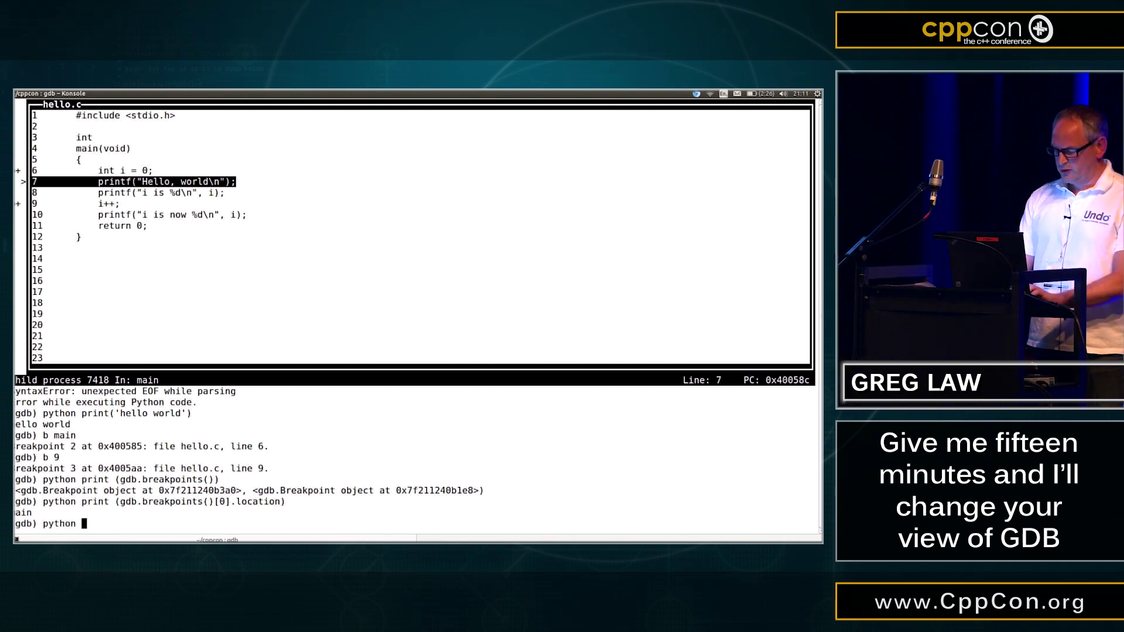
type("gdb.Breakpoint('7')")
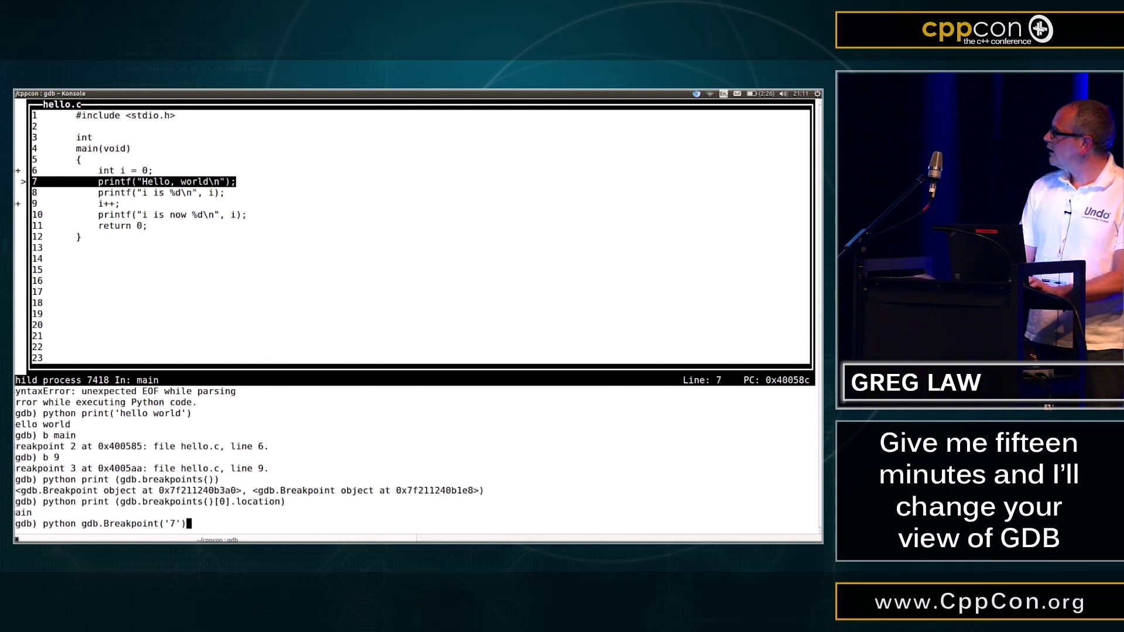
Run python gdb.Breakpoint('7') to add breakpoint 4 at hello.c line 7.
key("Return")
type("q")
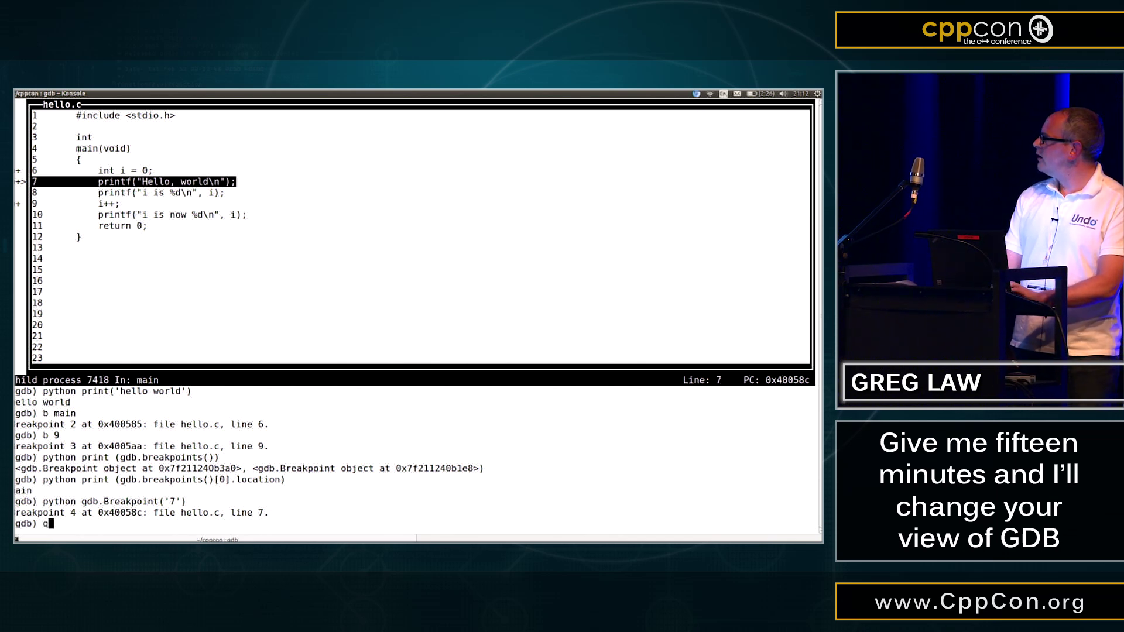
Quit GDB, killing the debugged process, and print bubble_sort.c with cat.
key("Return")
type("y")
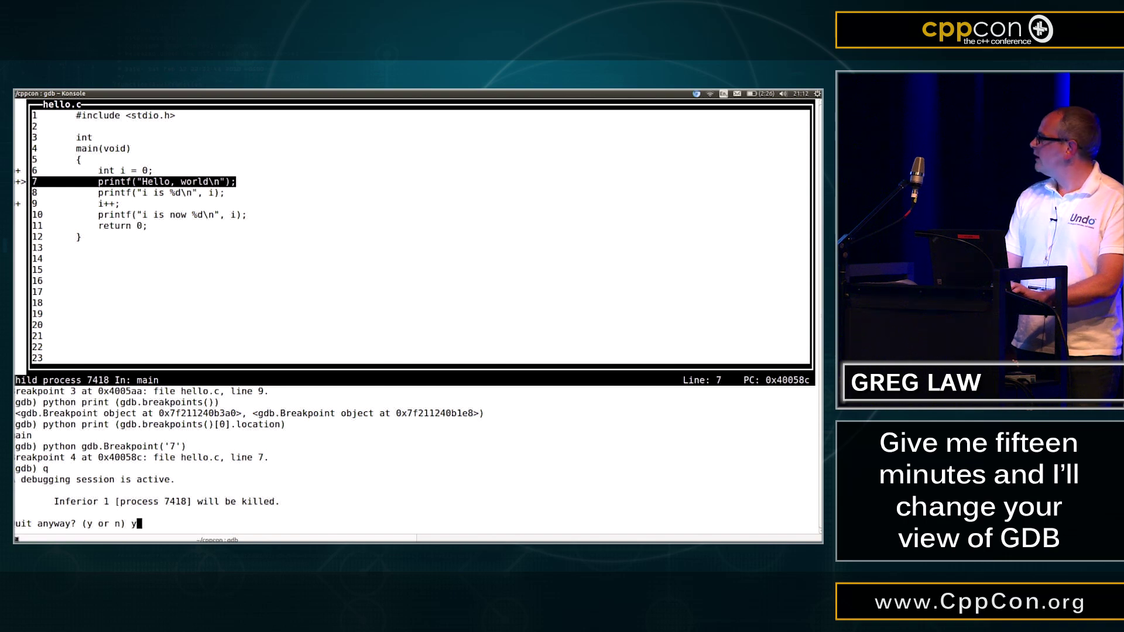
key("Return")
key("Return")
key("Return")
key("Return")
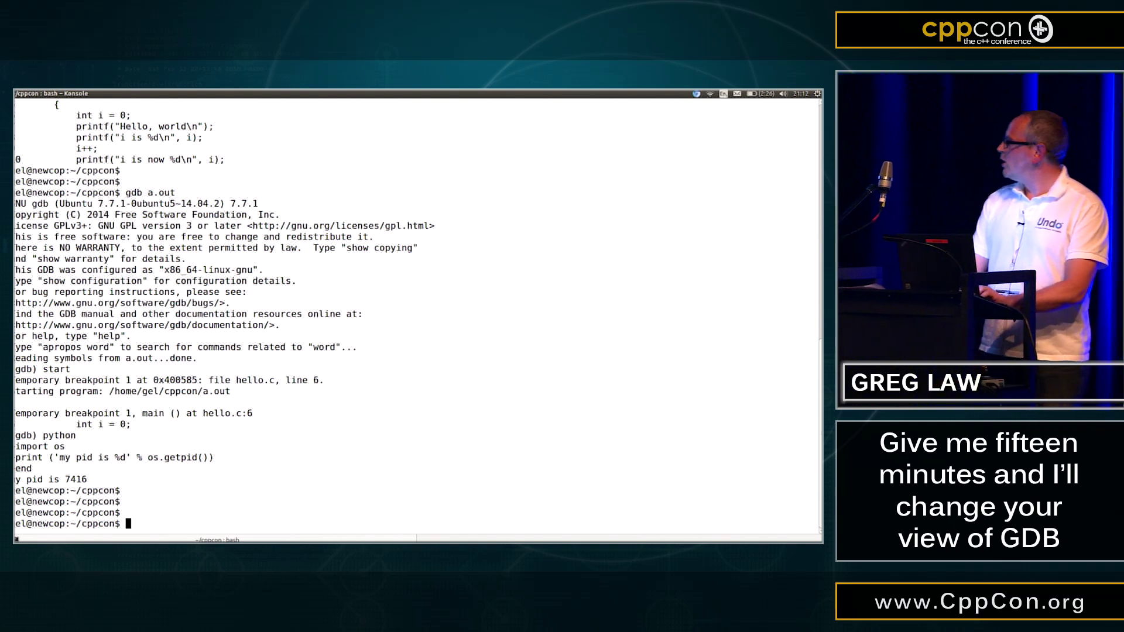
type("cat ")
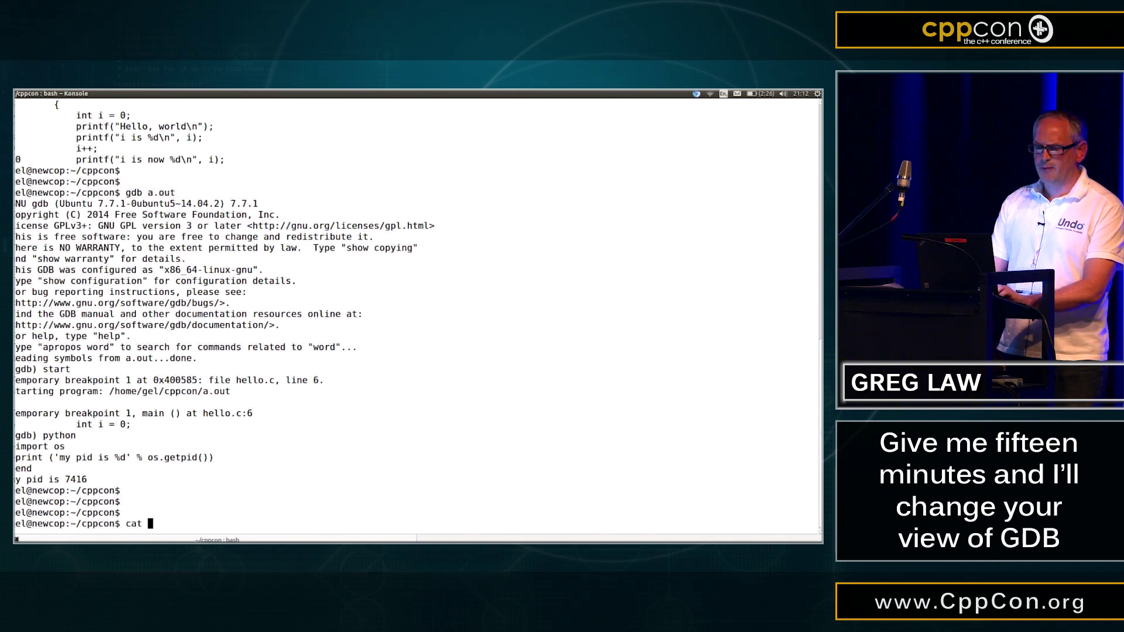
type("bu")
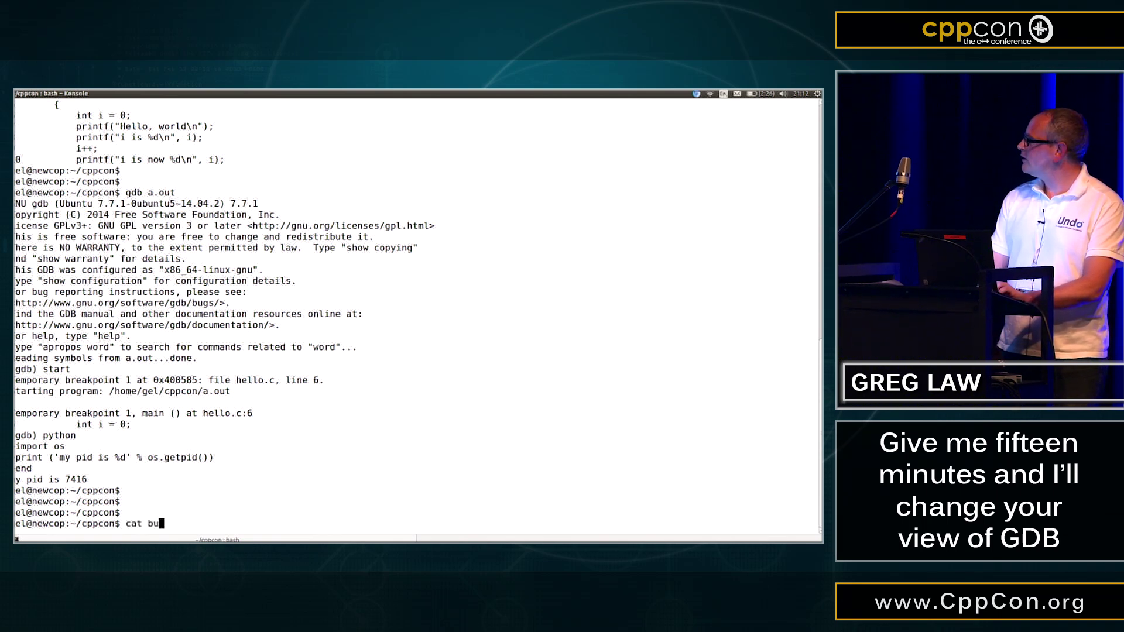
key("BackSpace")
key("BackSpace")
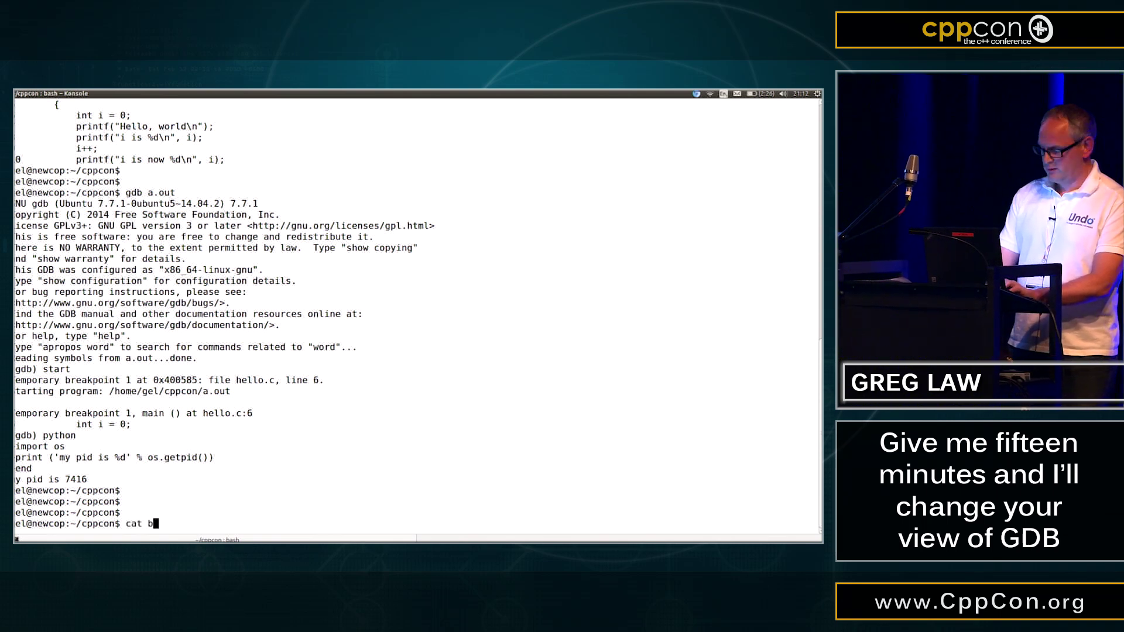
type("u")
key("Tab")
key("Return")
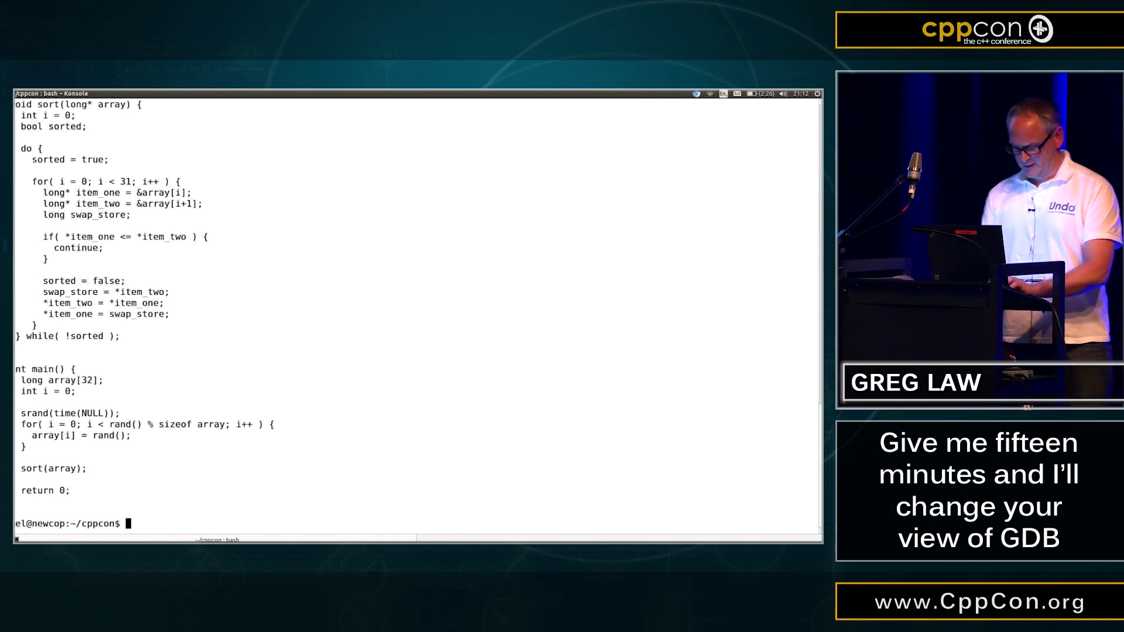
type("gcc -g b")
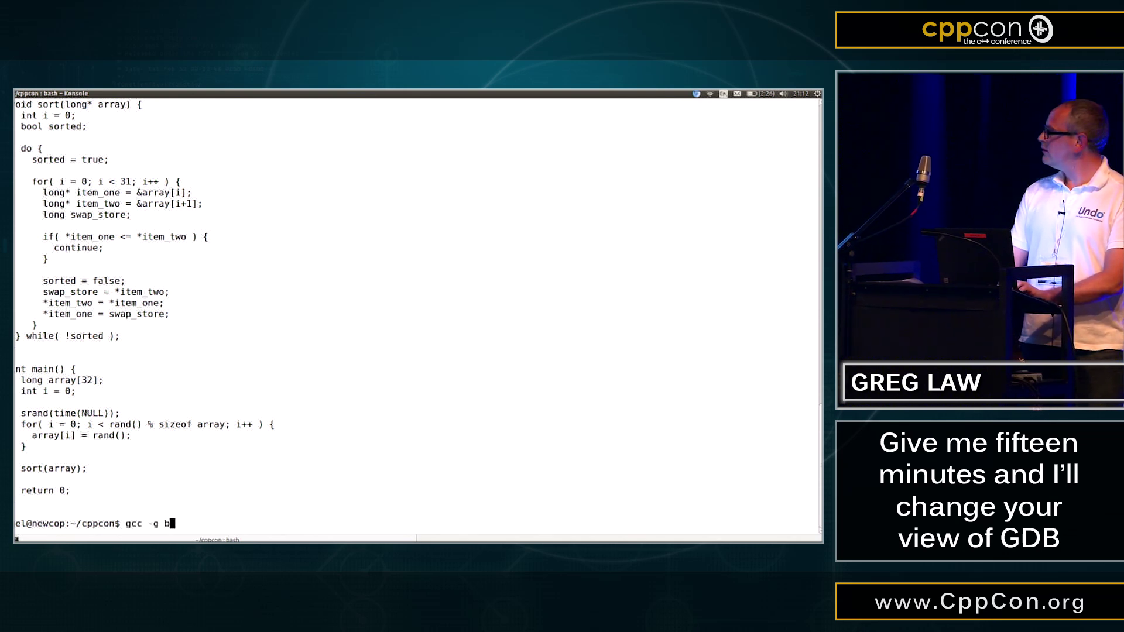
Compile bubble_sort.c with gcc -g and run ./a.out once.
key("Tab")
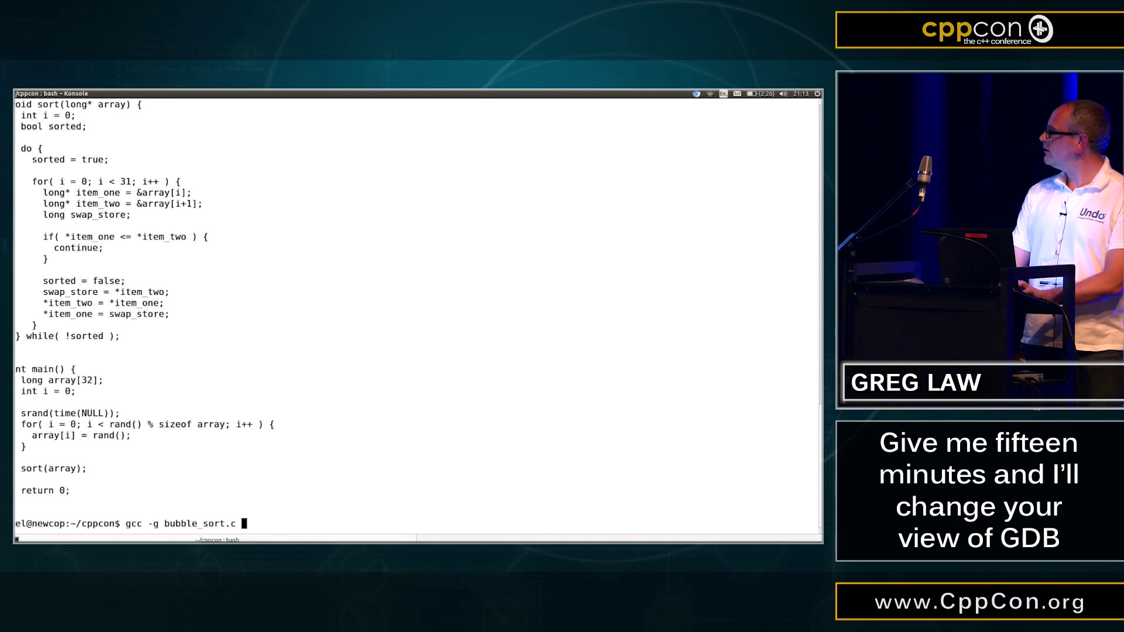
key("Return")
key("Return")
type(".out")
key("Return")
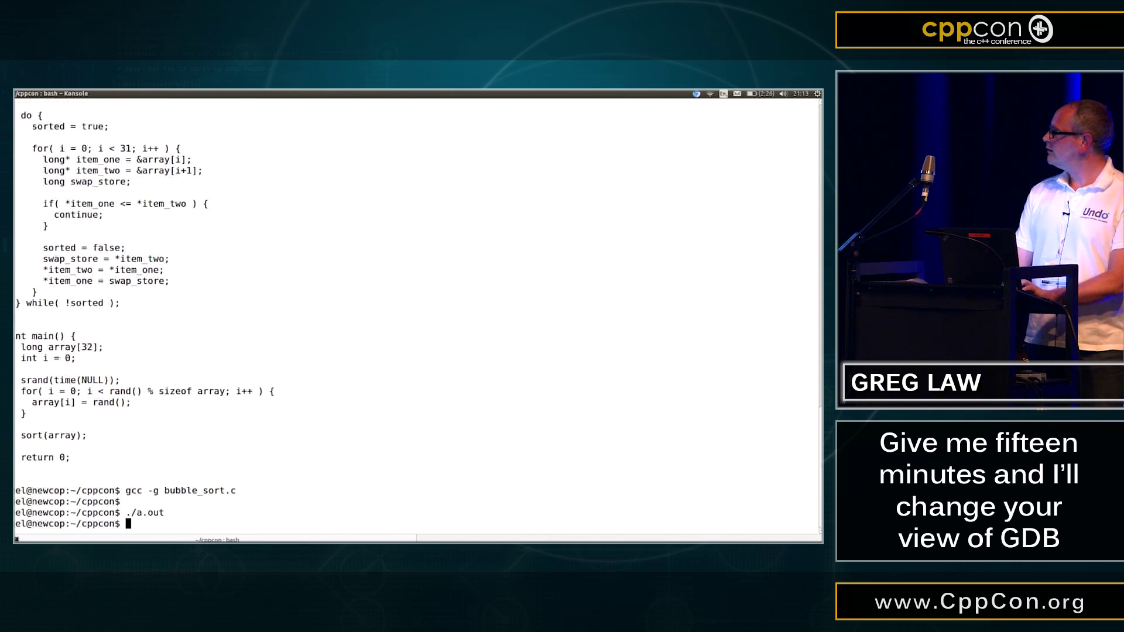
key("Return")
key("Return")
type("while")
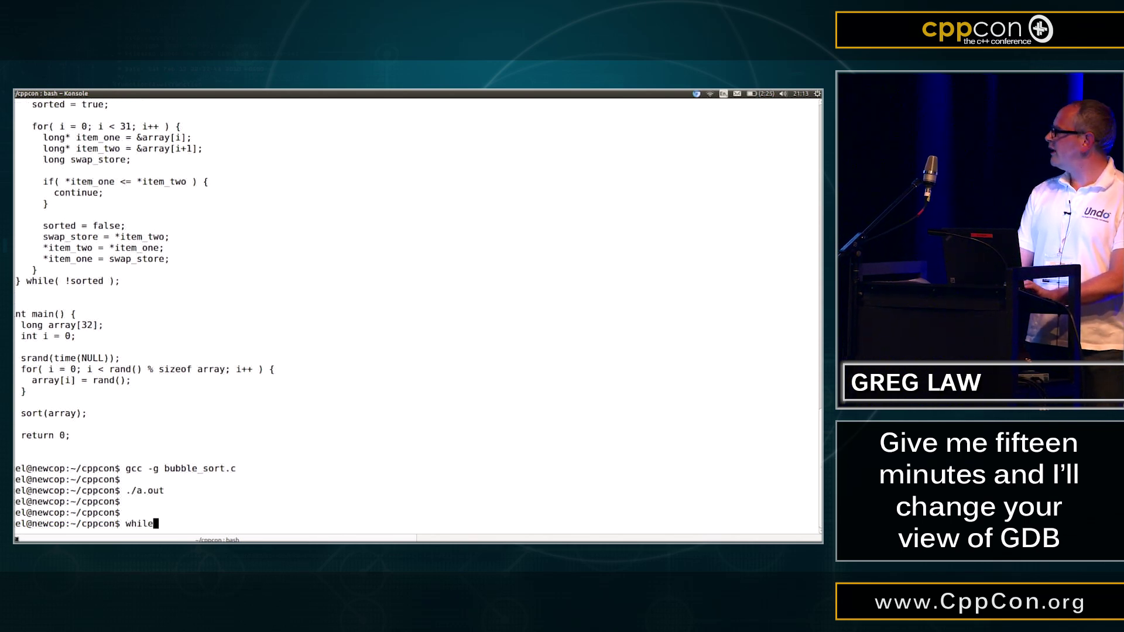
type(" ./a.out ; do echo OK; done")
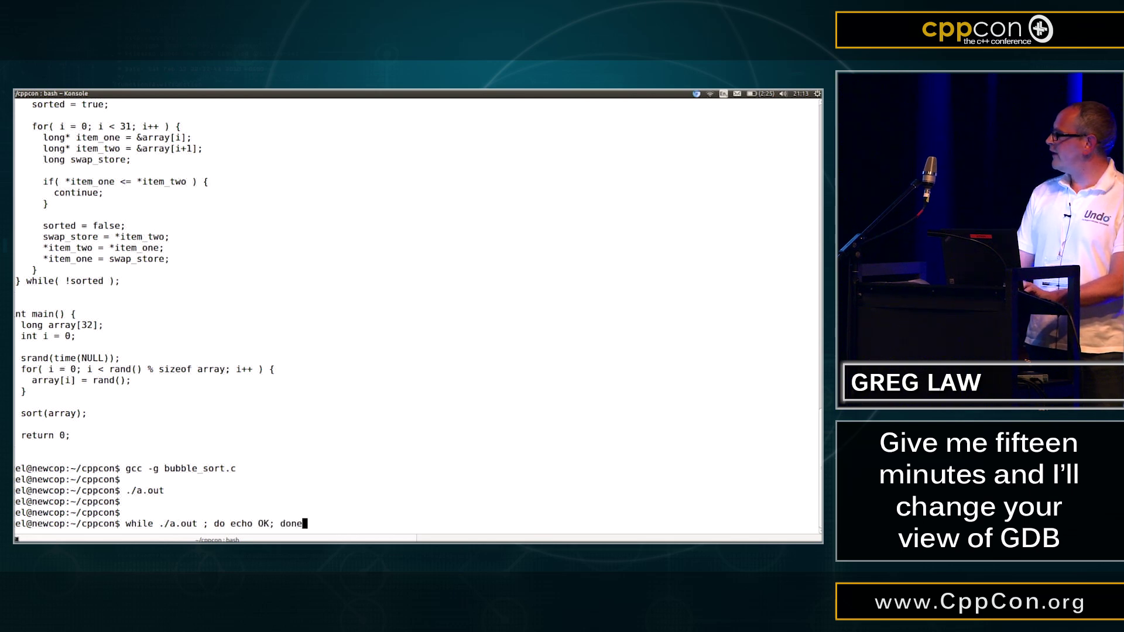
Loop ./a.out until it segfaults, then list the core files with ls -lth core*.
key("Return")
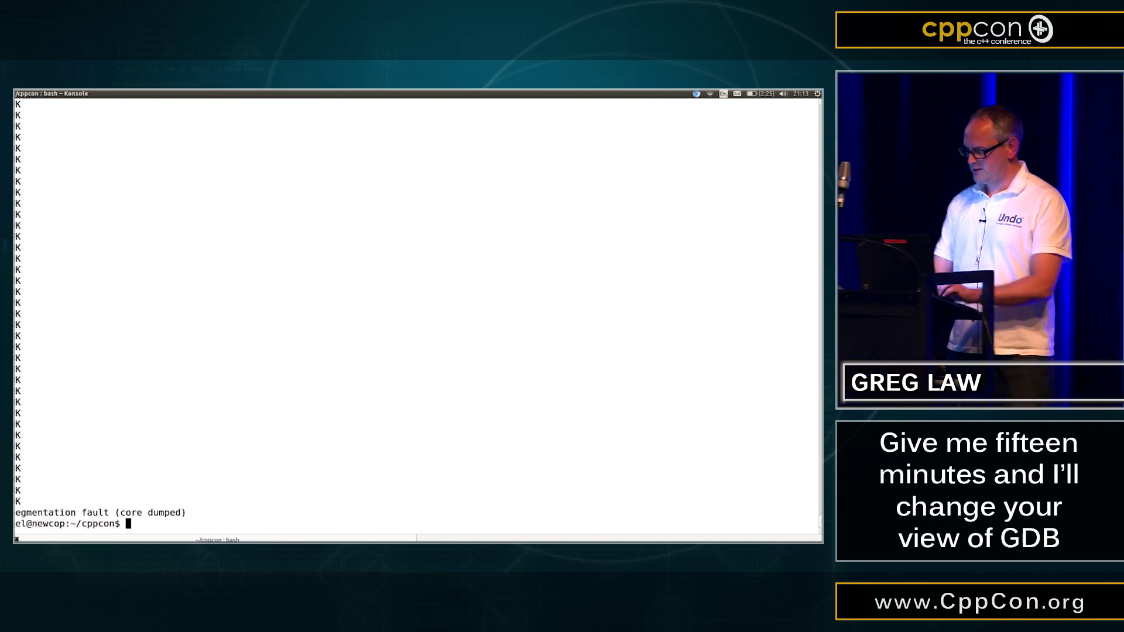
key("Return")
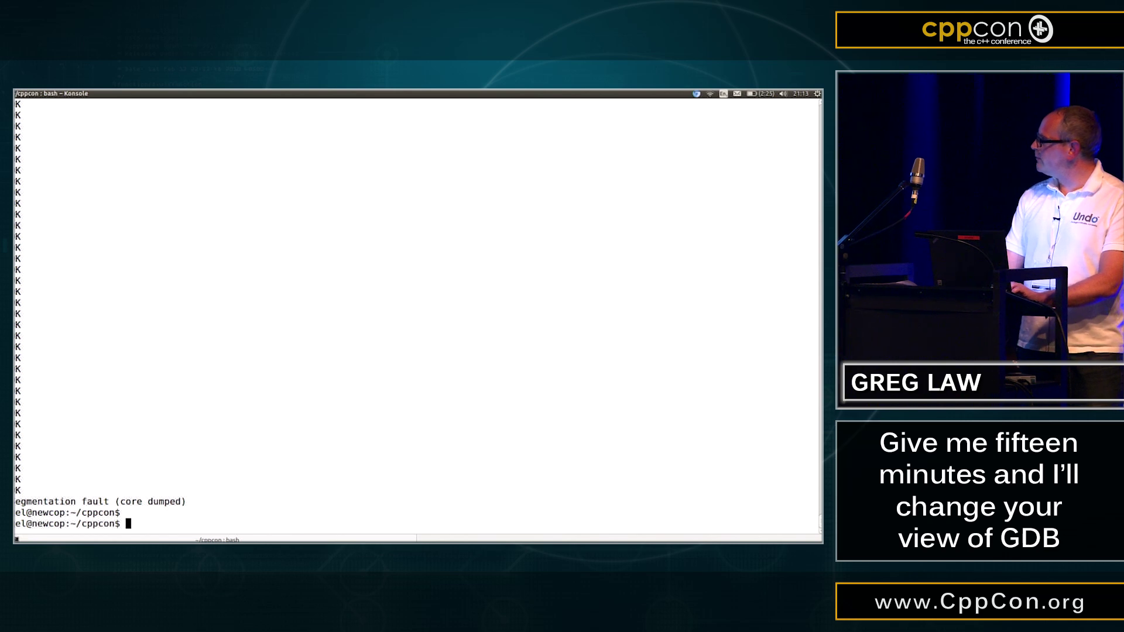
type("ls -lth core")
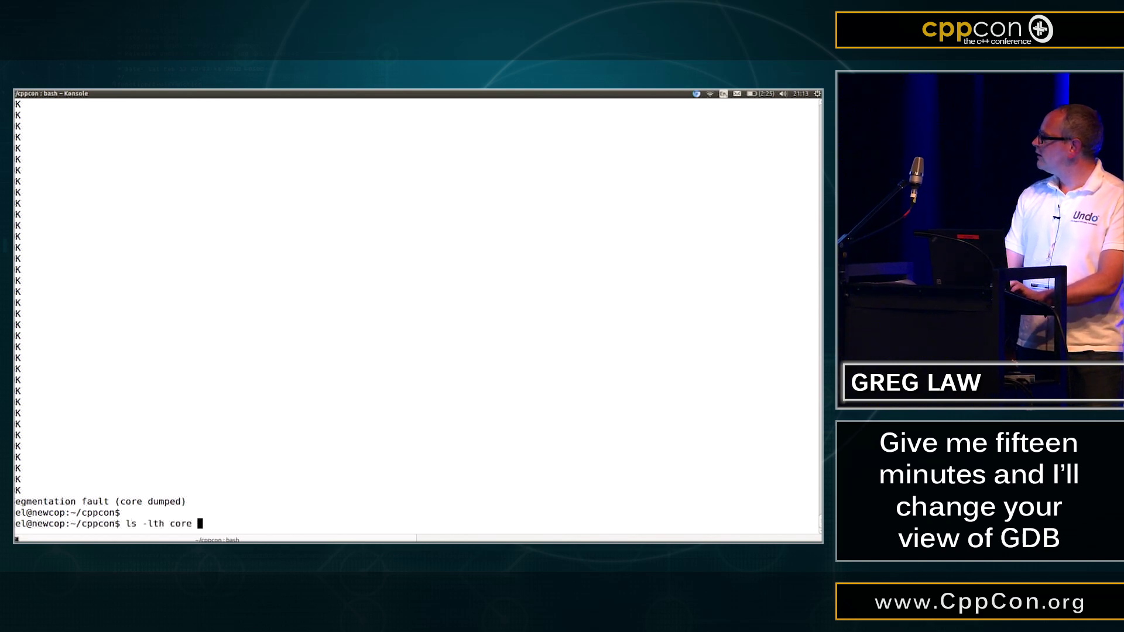
key("BackSpace")
key("Return")
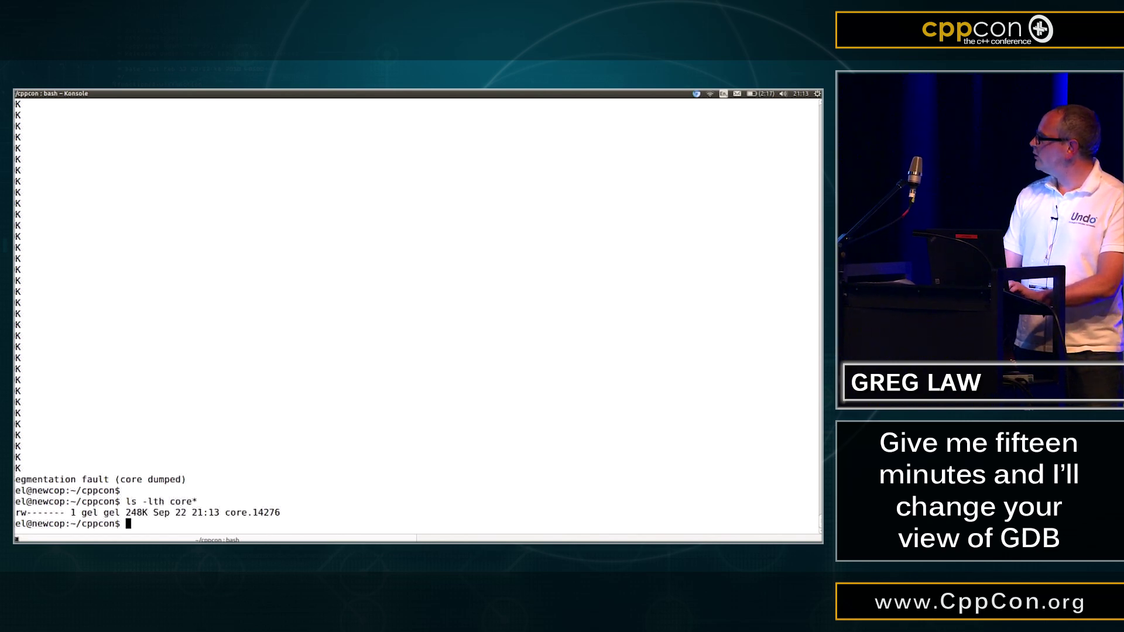
key("Return")
type("-")
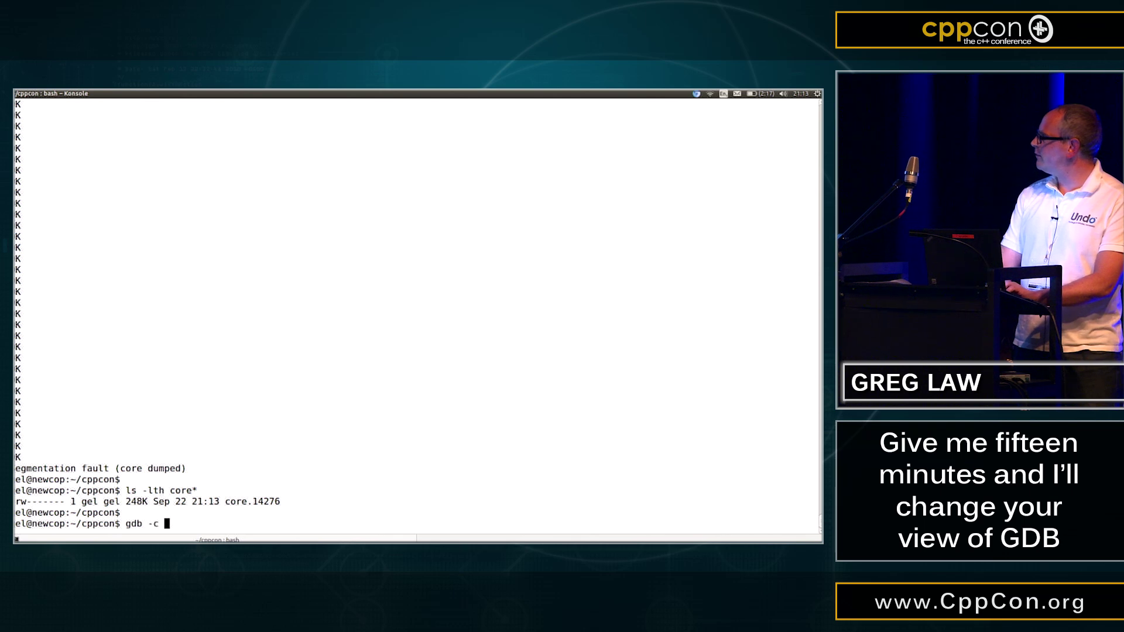
type("c co")
Load core.14276 with gdb -c, view its backtrace of unknown frames, and quit.
key("Tab")
key("Return")
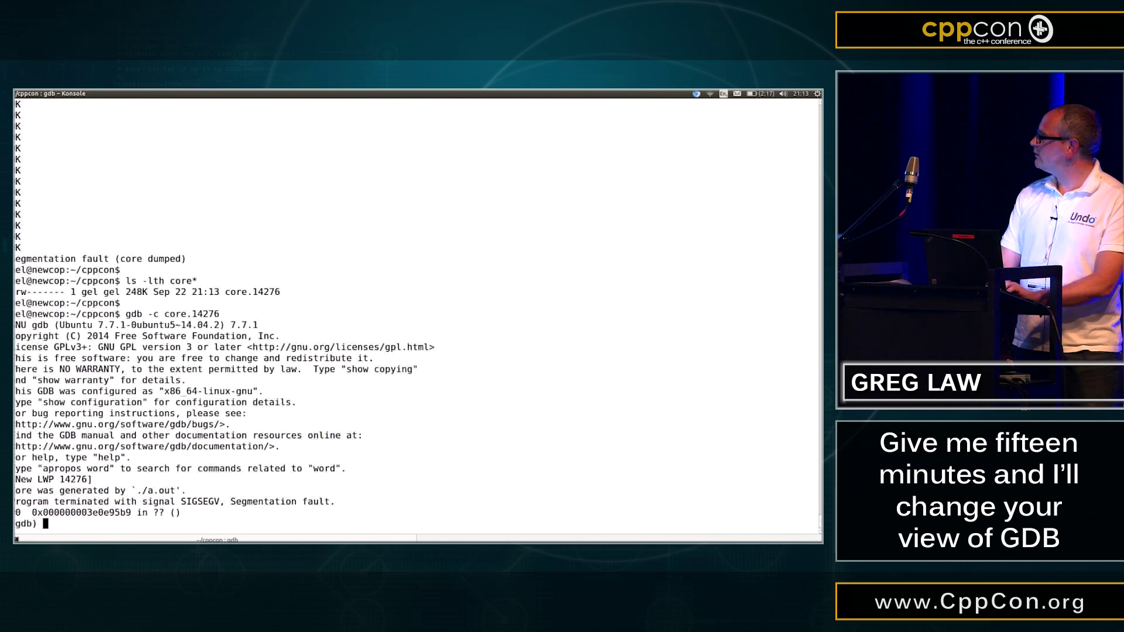
type("bt")
key("Return")
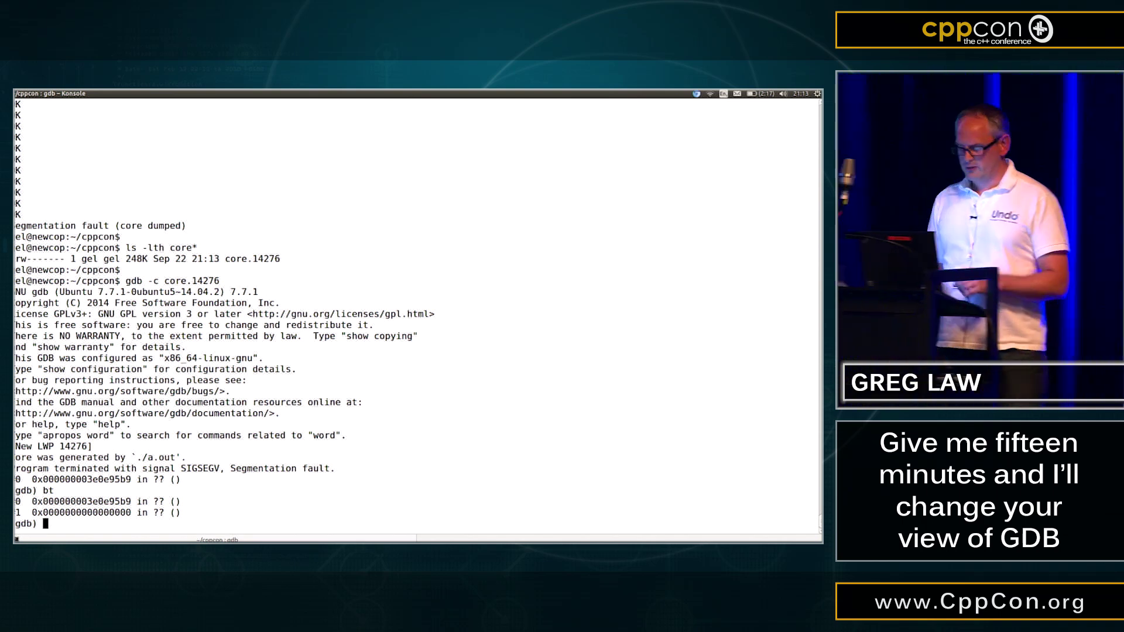
type("q")
key("Return")
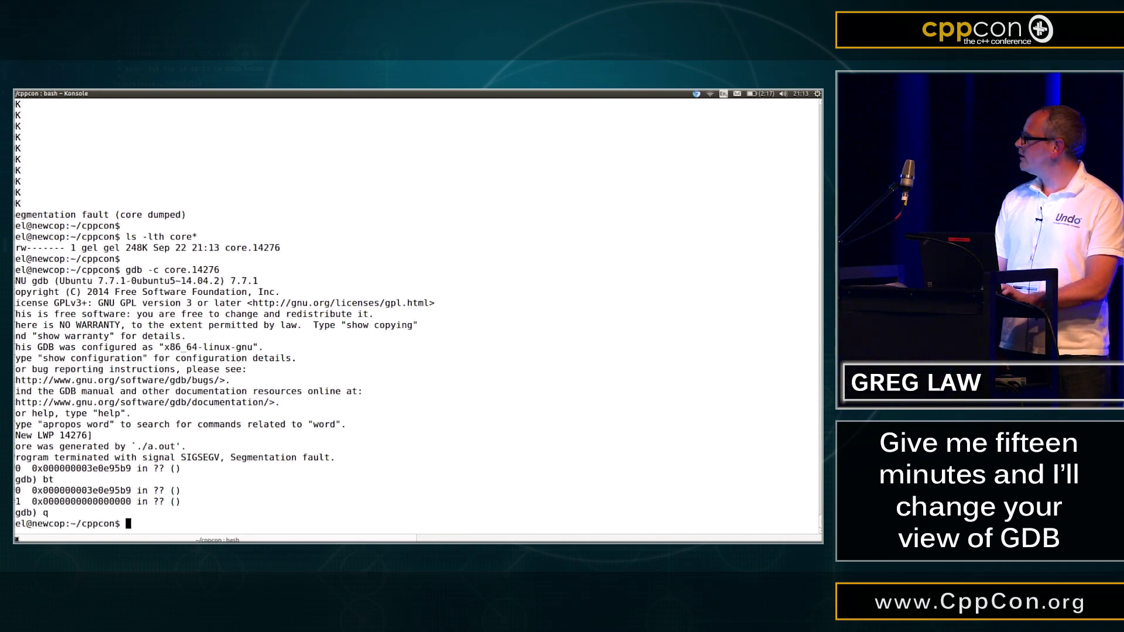
key("Return")
key("Return")
type("gdb a.out")
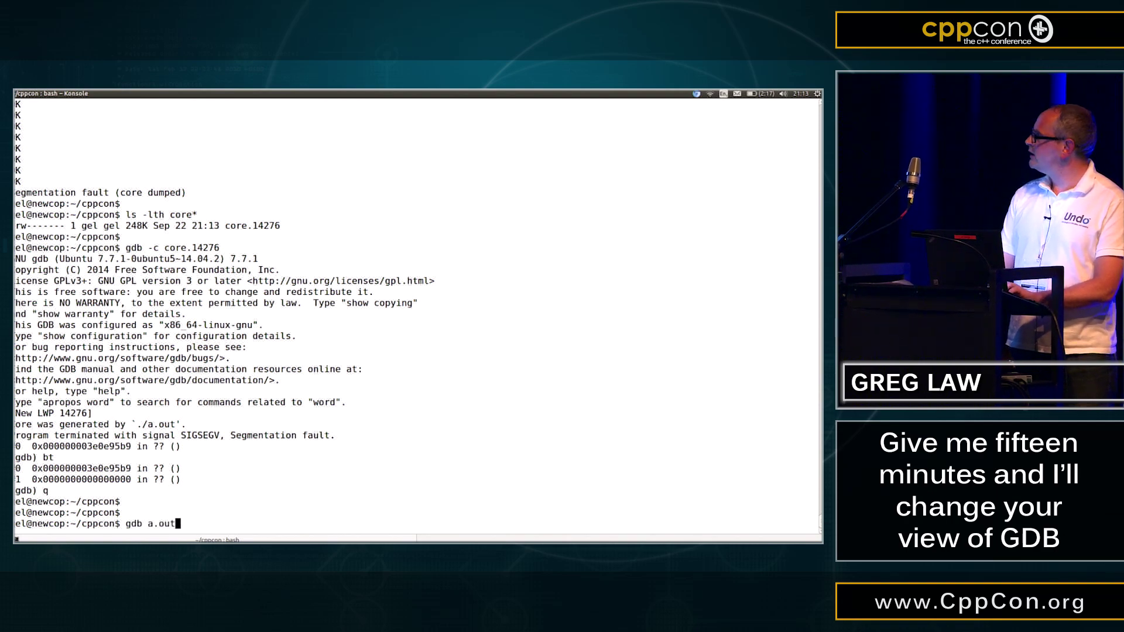
Load a.out in GDB, start it at main, and step to the srand(time(NULL)) line.
key("Return")
type("start")
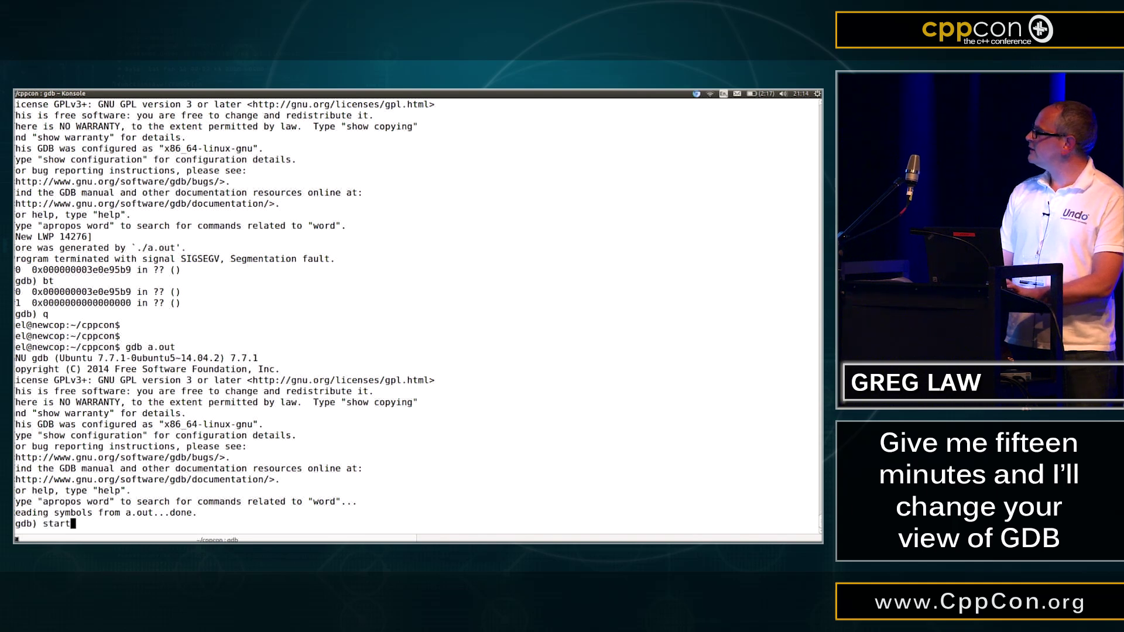
key("Return")
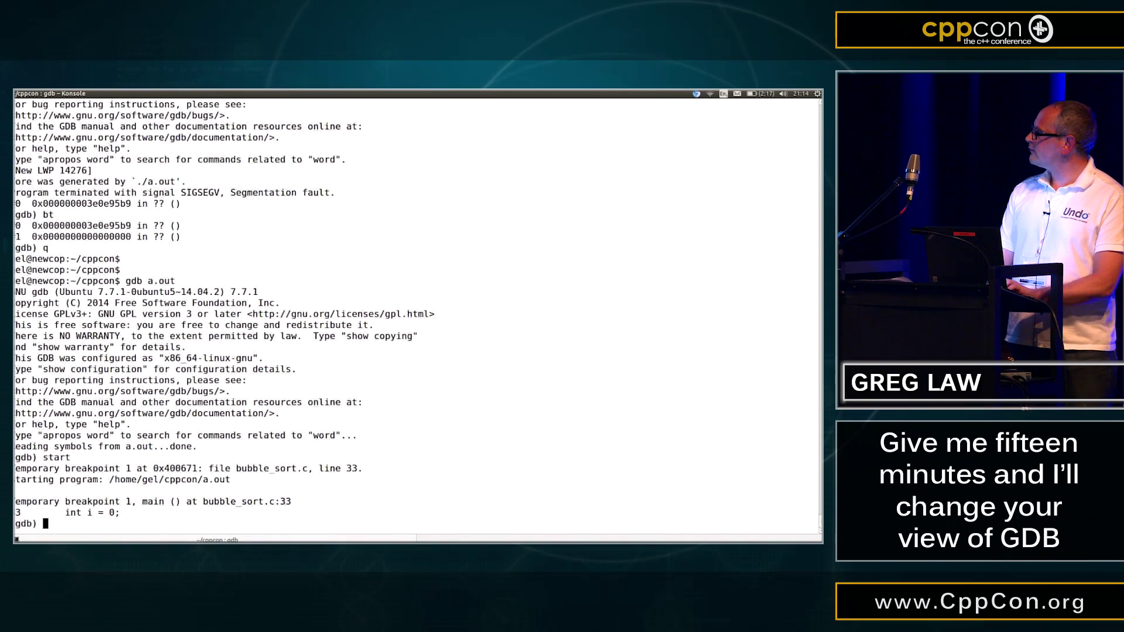
type("n")
key("Return")
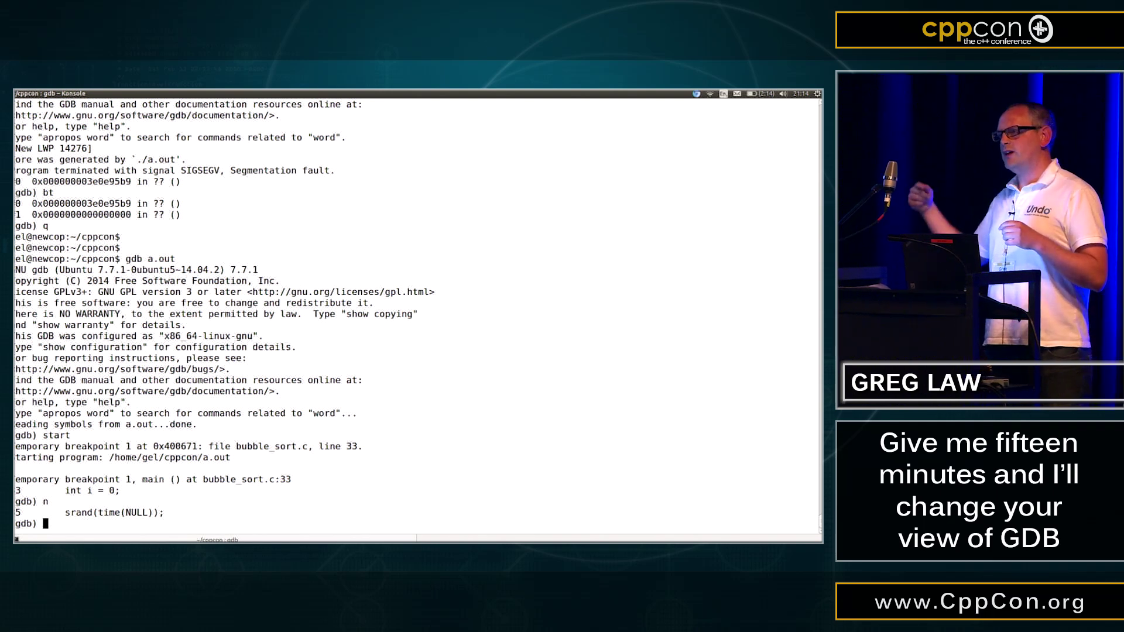
type("b main")
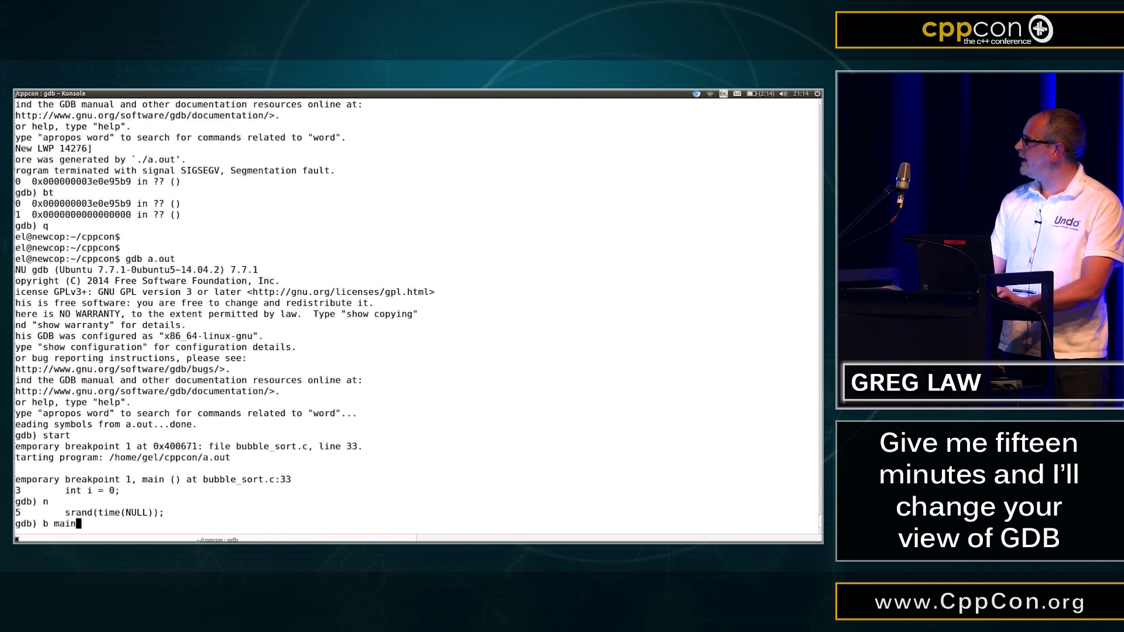
Add breakpoints at main and at _exit.c:32.
key("Return")
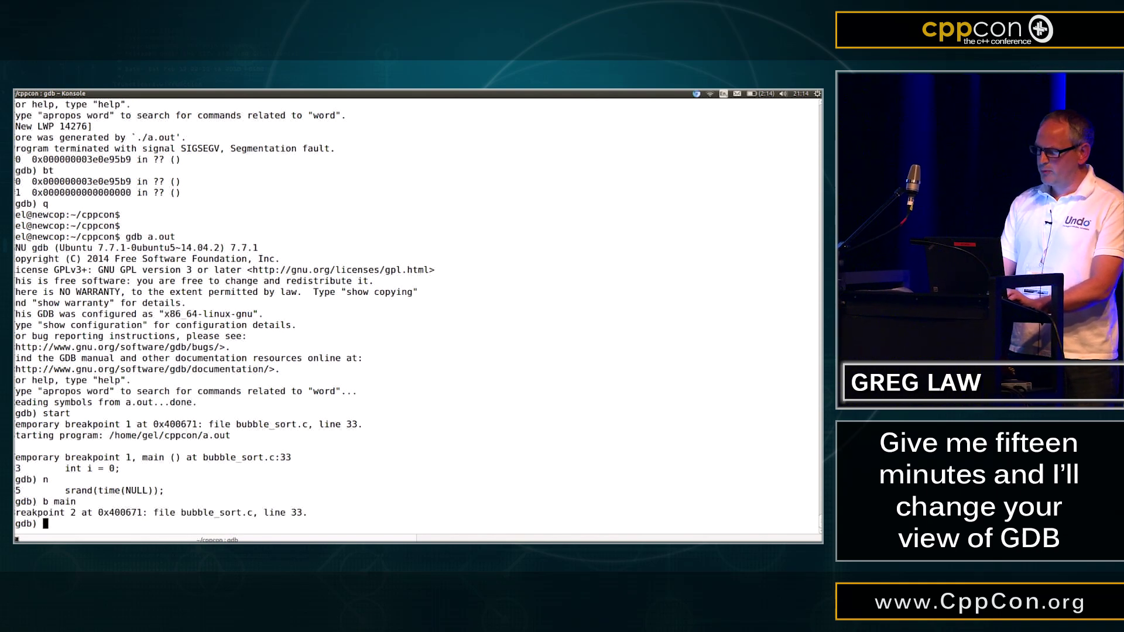
type("b ")
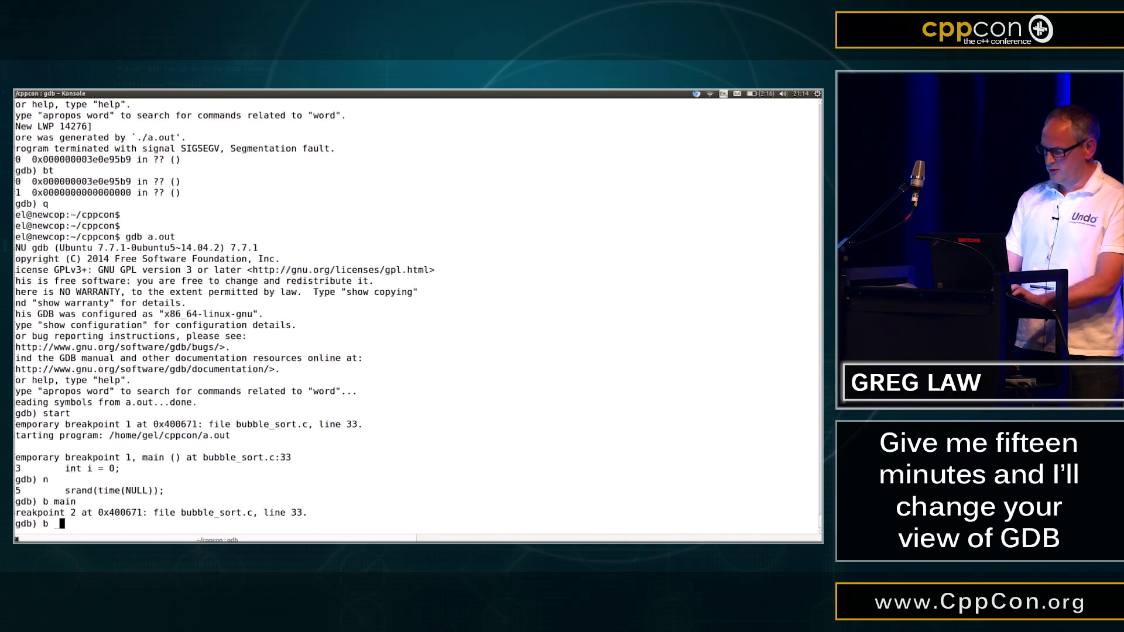
type("_exit.c:32")
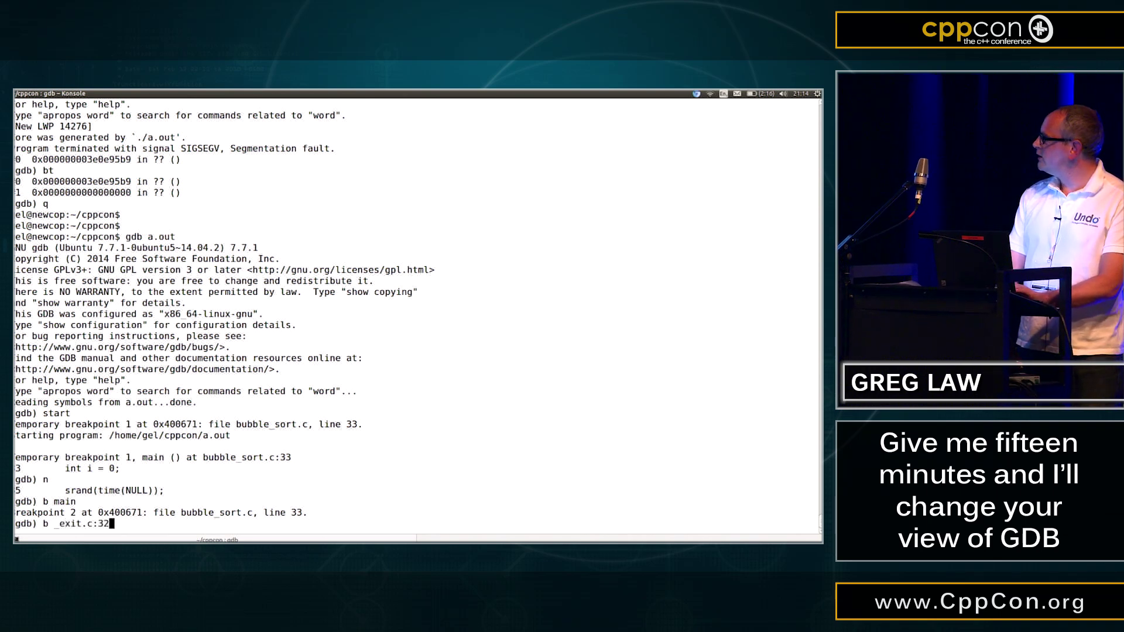
key("Return")
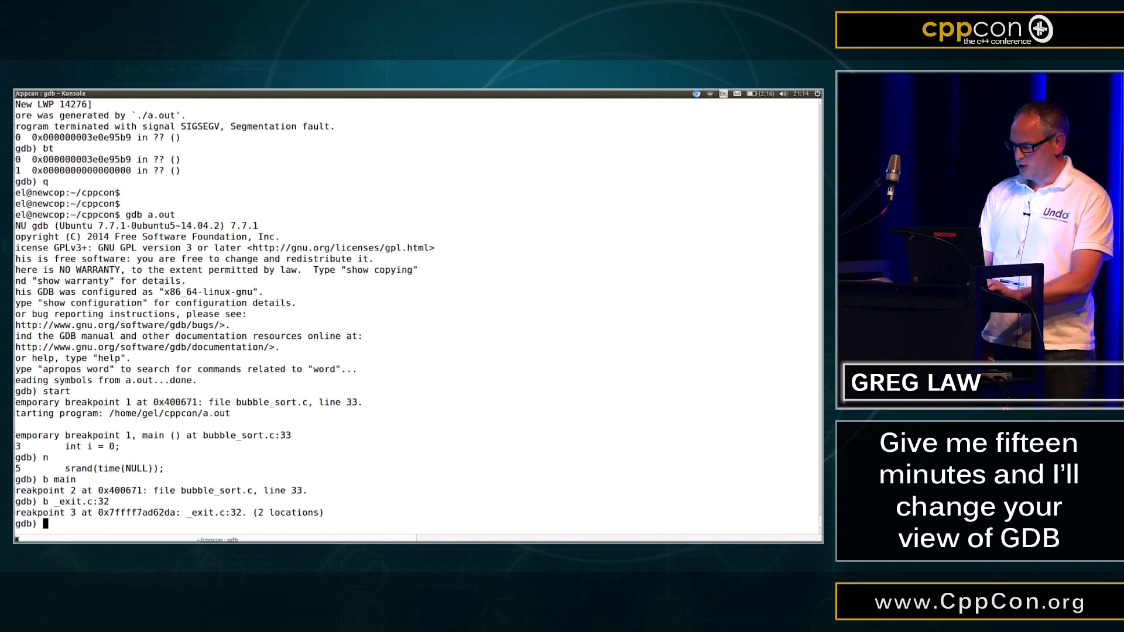
type("command")
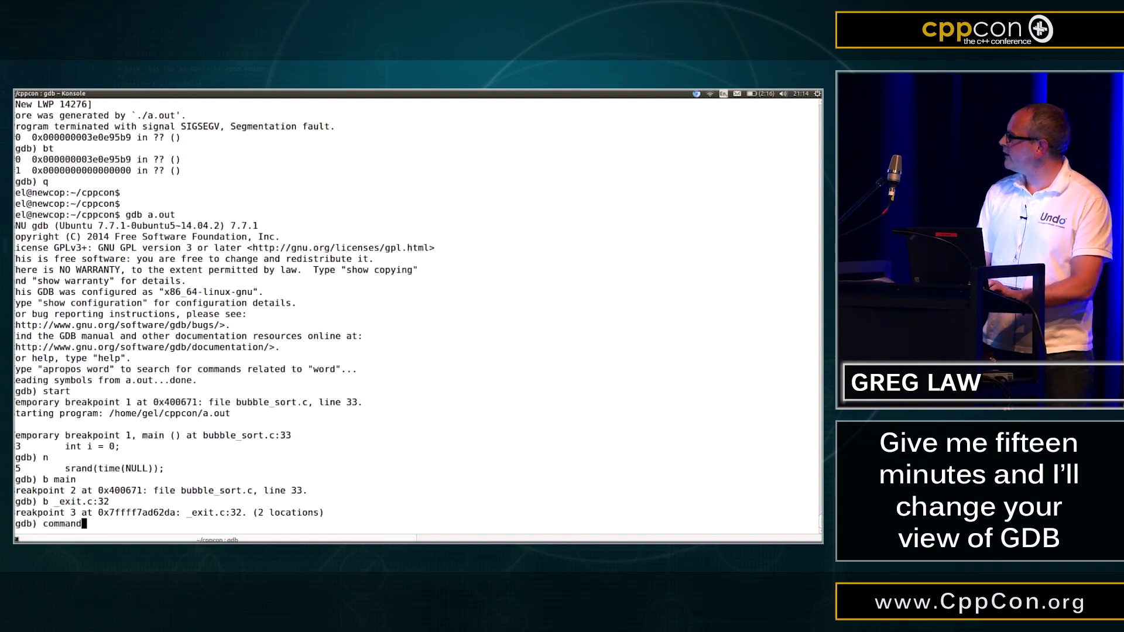
type(" 3")
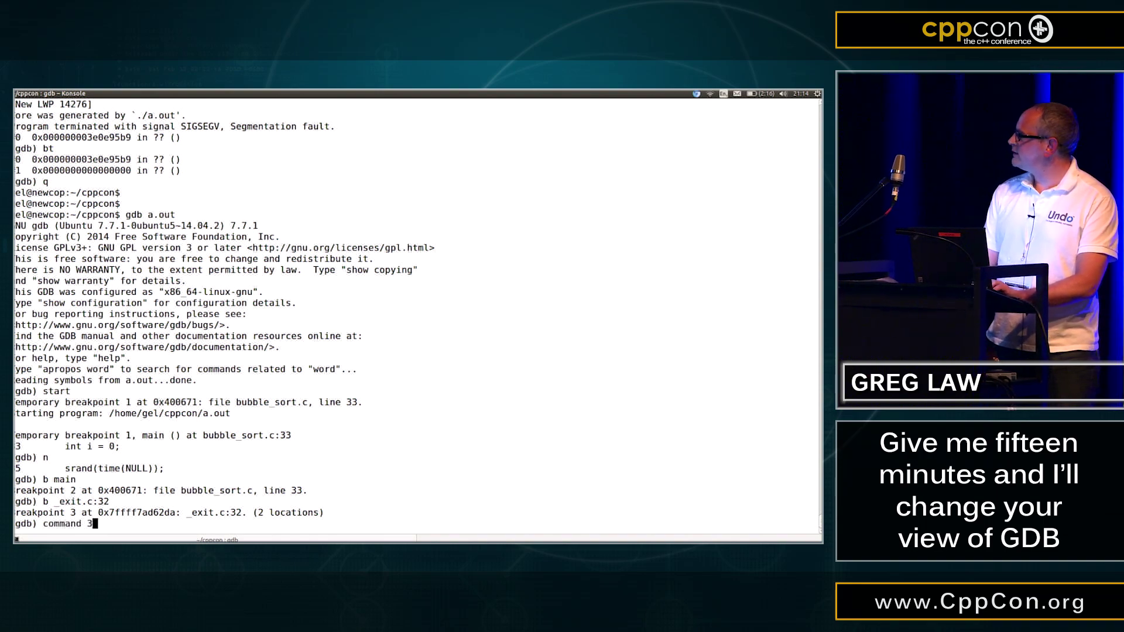
Give exit breakpoint 3 a command list that reruns the program.
key("Return")
type("run")
key("Return")
type("end")
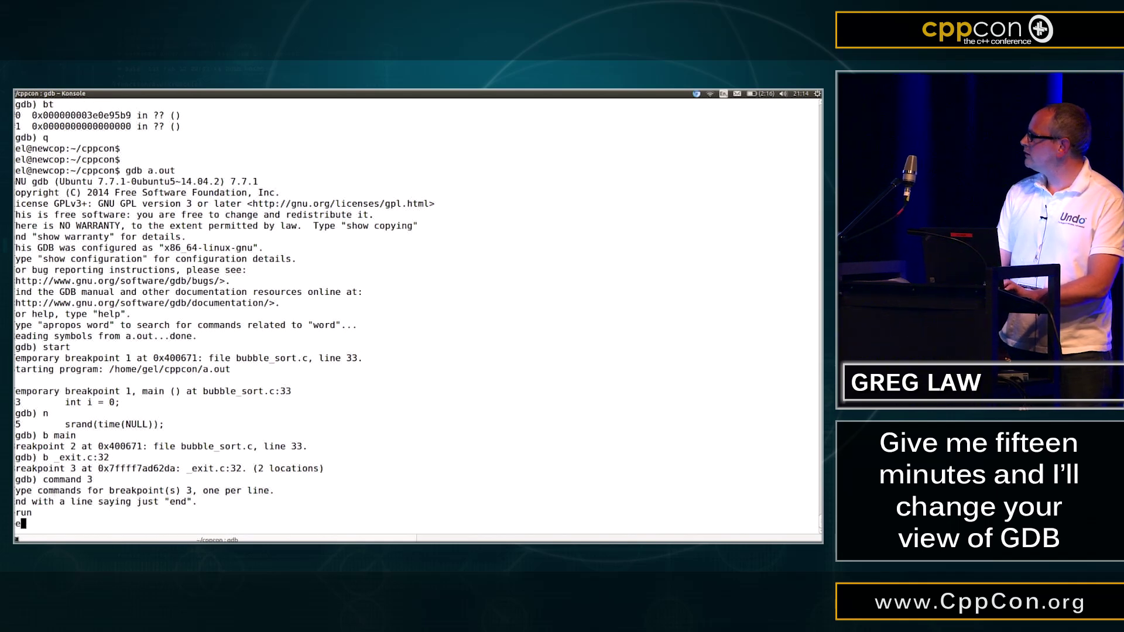
key("Return")
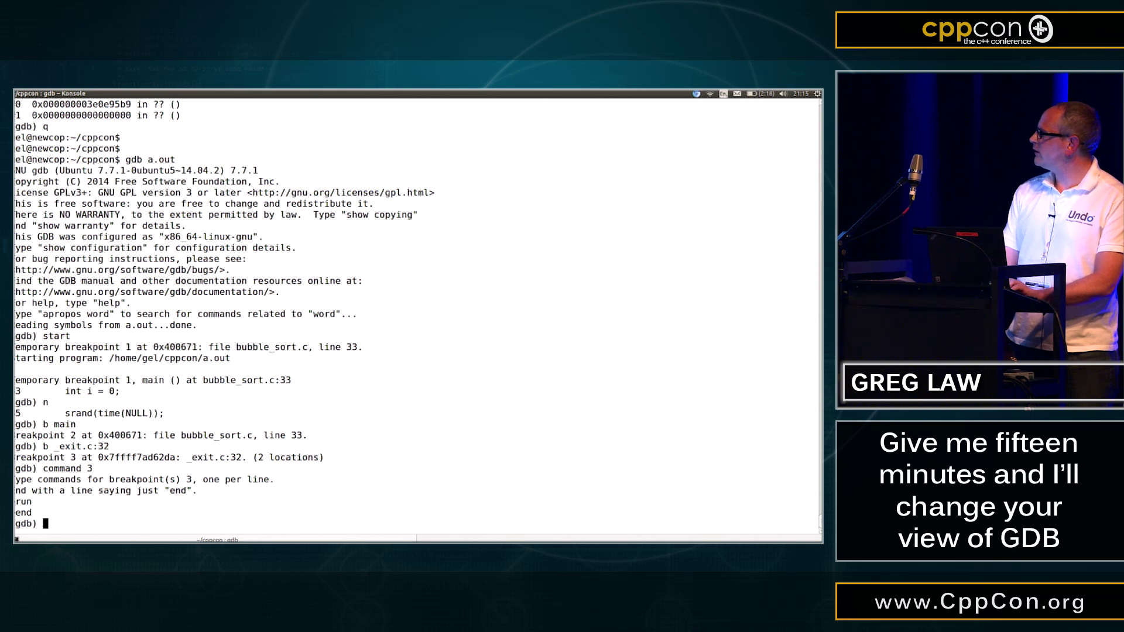
type("command 2")
Make main breakpoint 2 run 'record' then 'continue', and issue run again.
key("Return")
type("record")
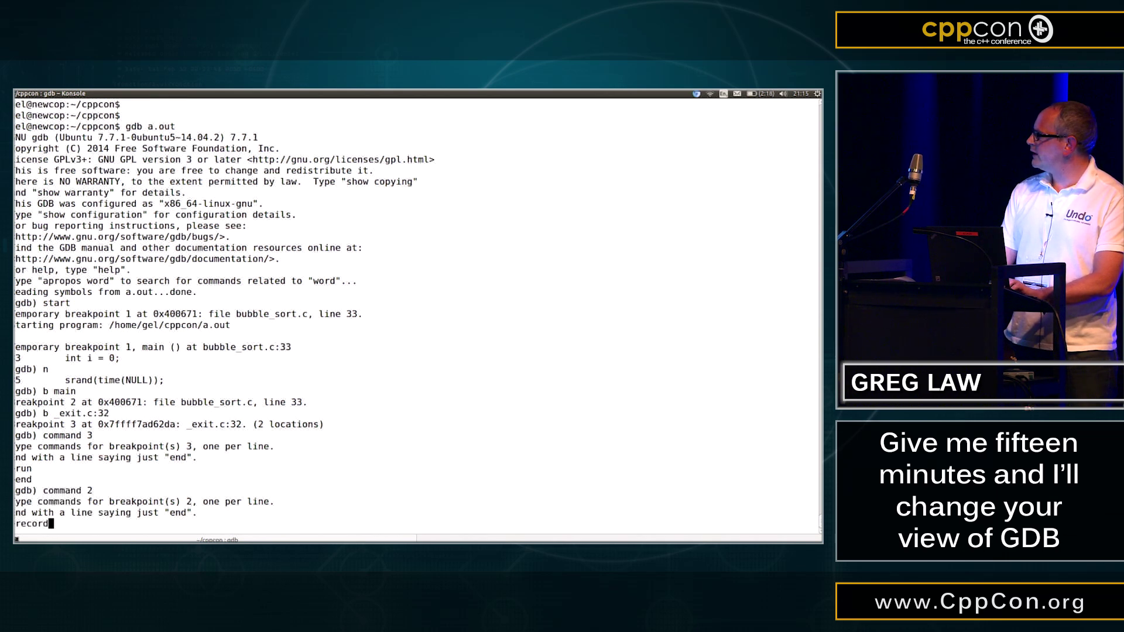
key("Return")
type("continue")
key("Return")
type("en")
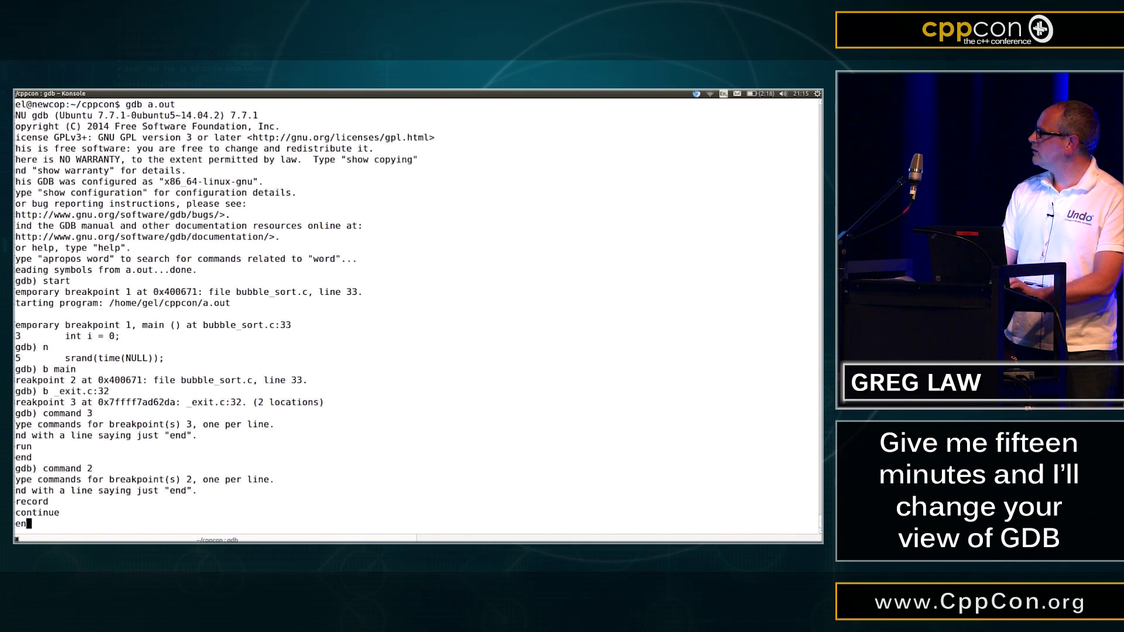
type("d")
key("Return")
type("n")
key("Return")
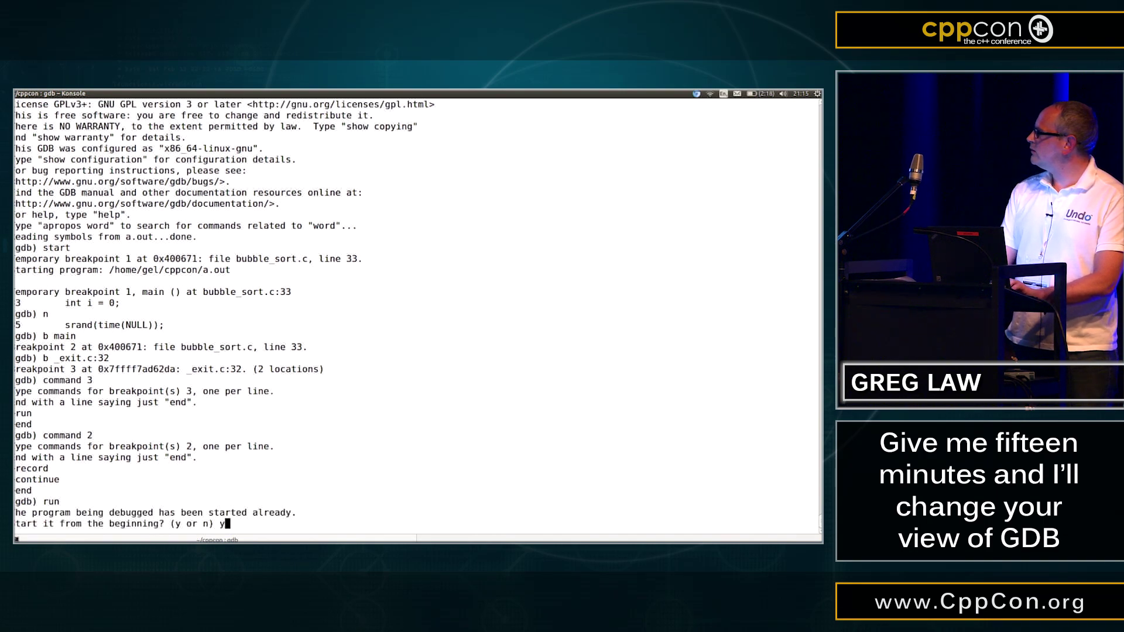
type("n")
Decline the restart, set pagination off, then rerun with y until the crash at 0x5e4c5d00.
key("Return")
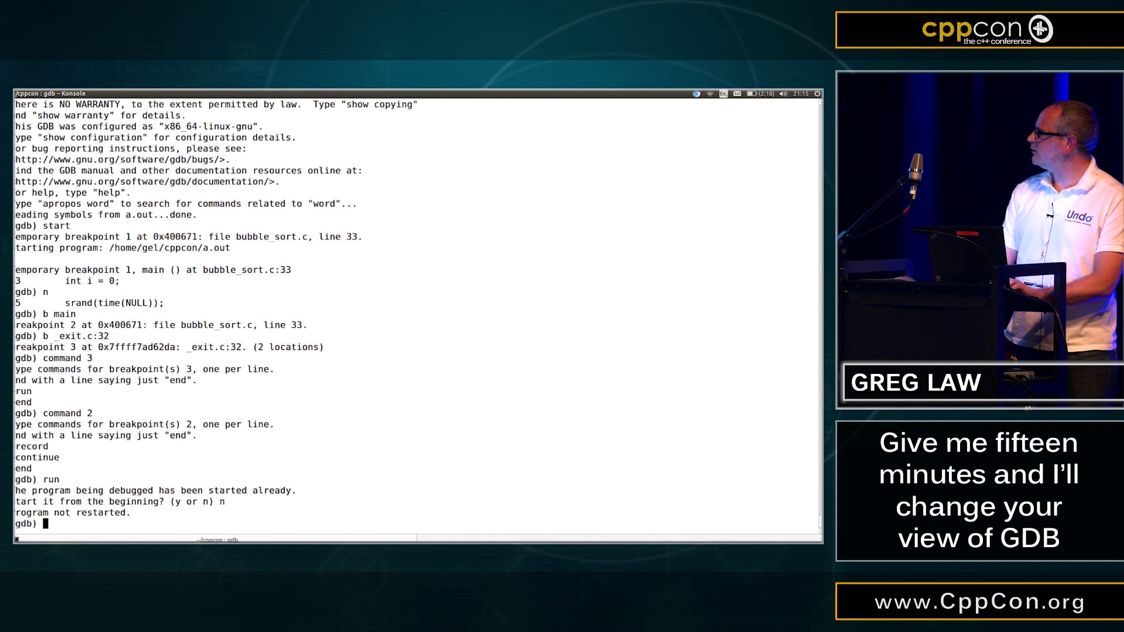
type("set pagination off")
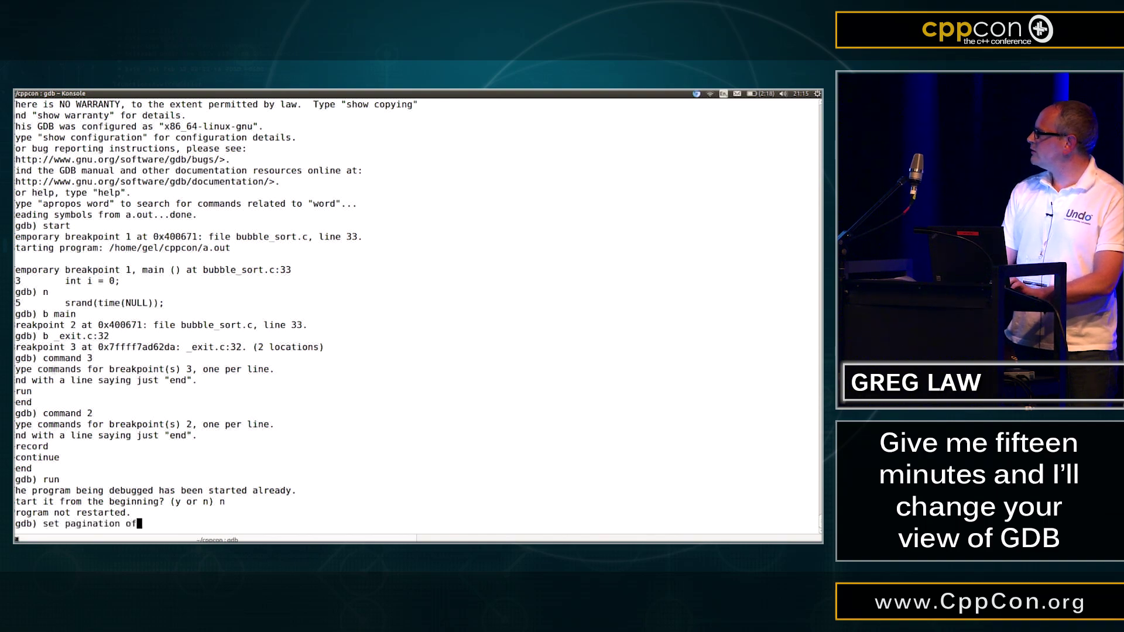
key("Return")
type("run")
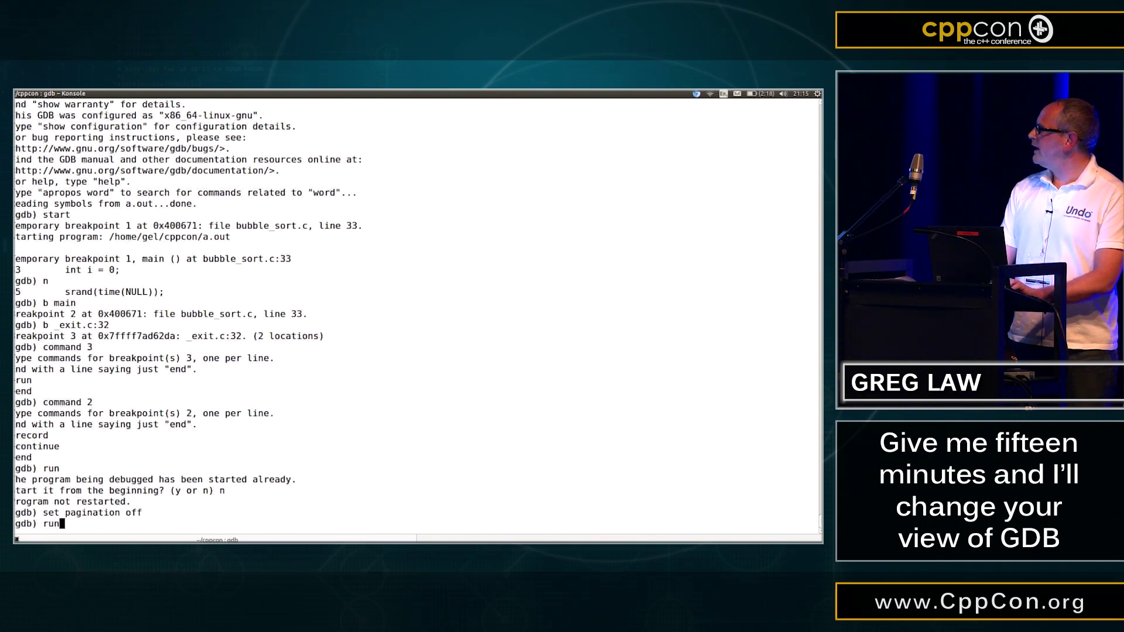
key("Return")
type("y or n) y")
key("Return")
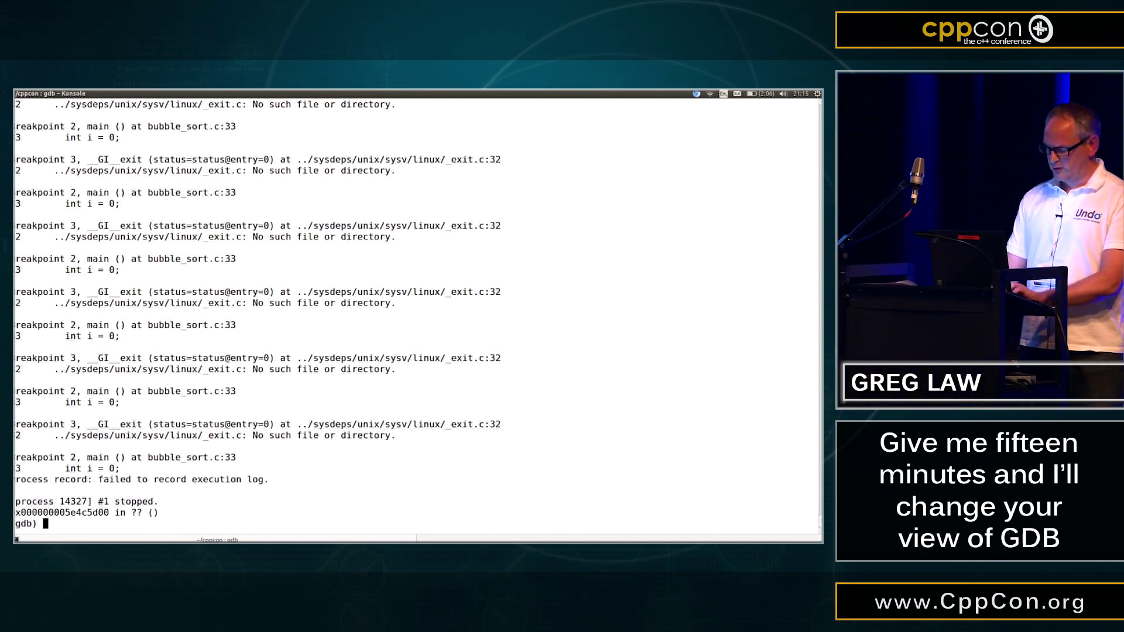
type("p $pc")
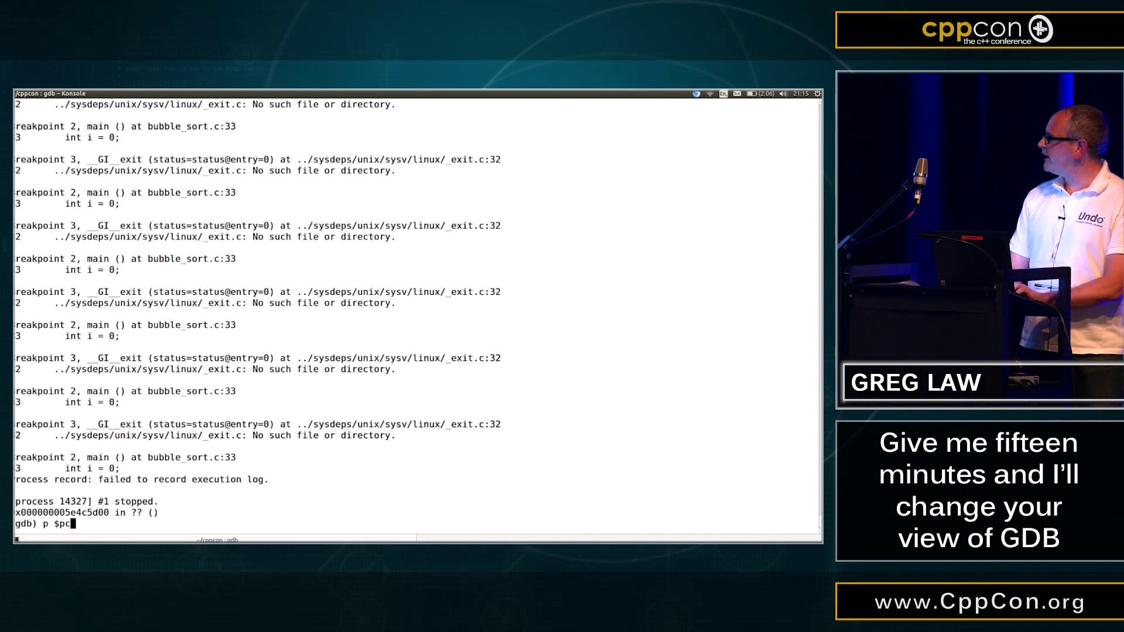
Print $pc, examine the inaccessible address 0x5e4c5d00, and list the garbage backtrace.
key("Return")
type("x")
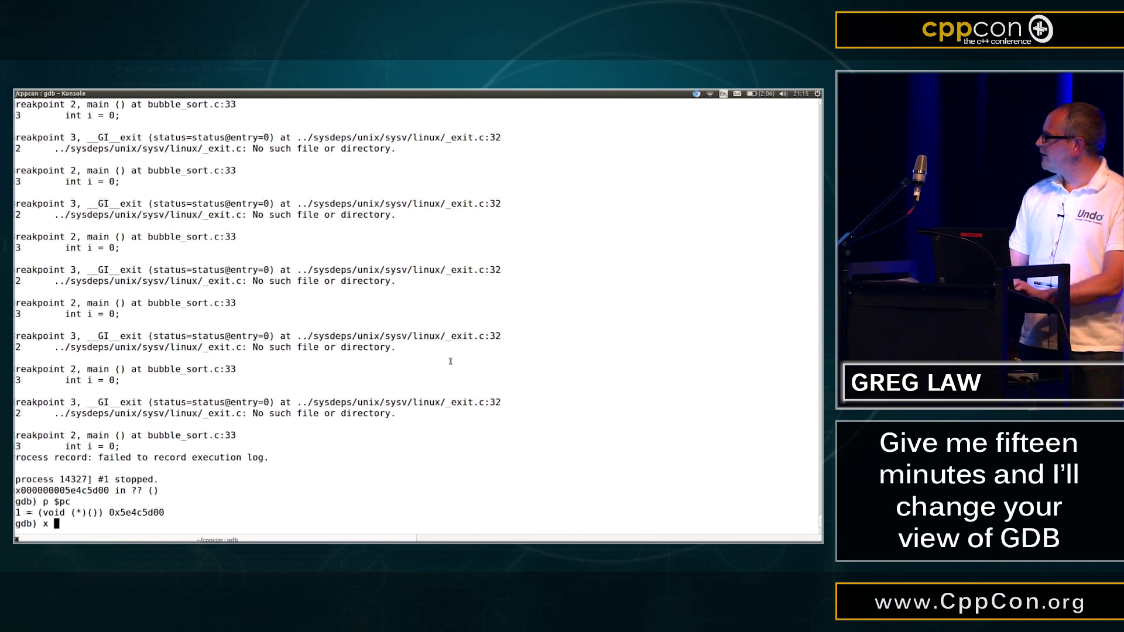
double_click(136, 512)
middle_click(136, 512)
key("Return")
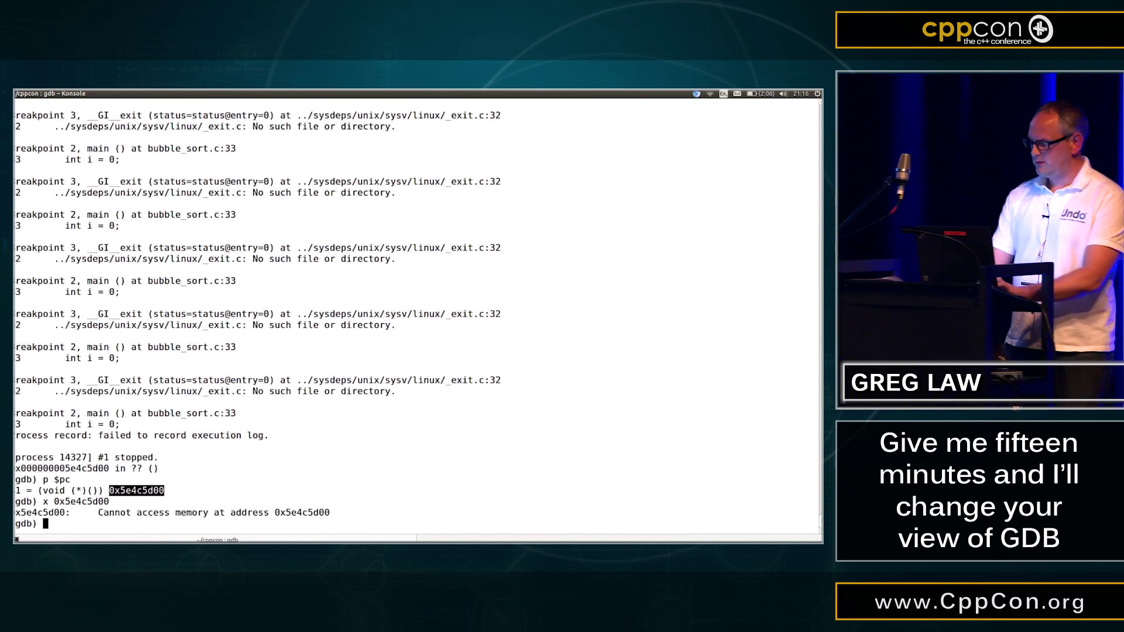
type("bt")
key("Return")
type("reverse-stepi")
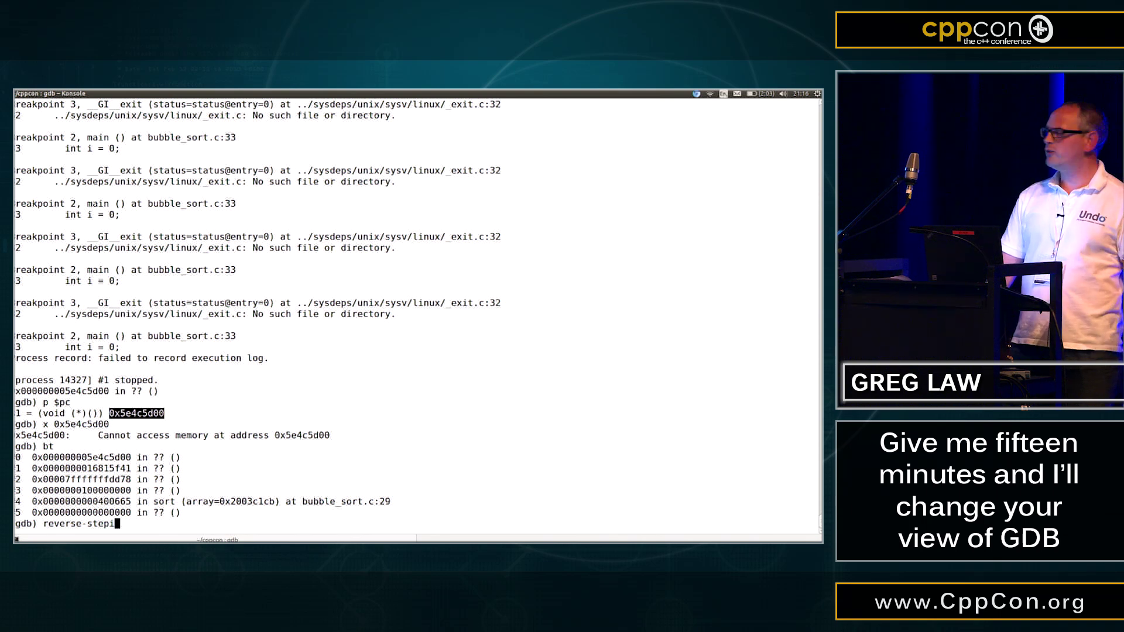
Reverse-stepi to main's retq at line 43, show the backtrace, enable the TUI, and disassemble.
key("Return")
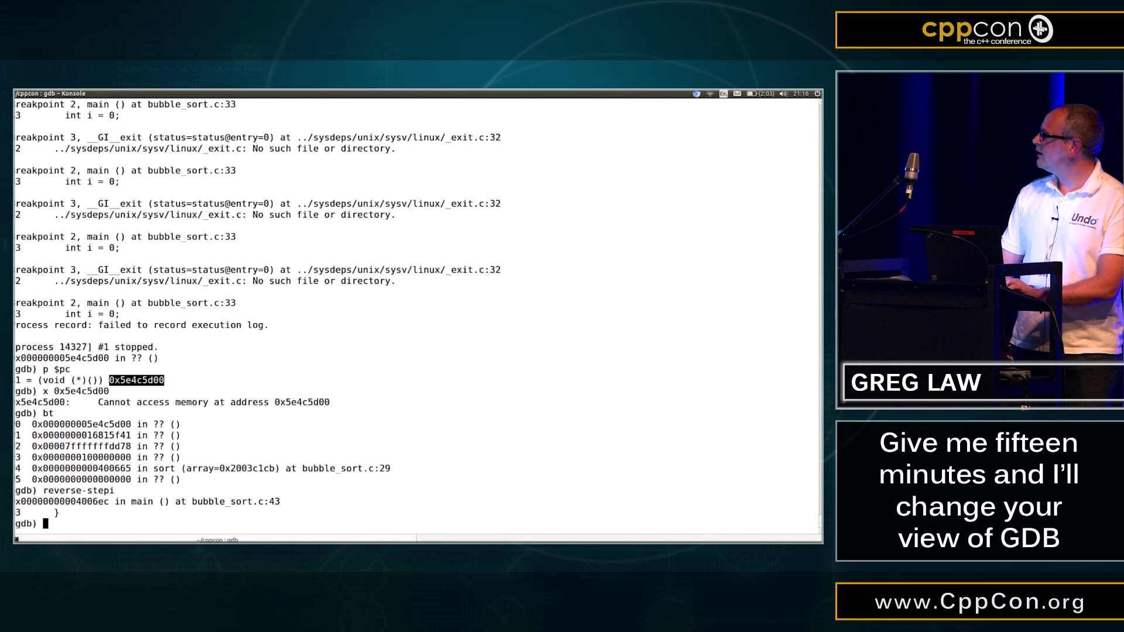
type("bt")
key("Return")
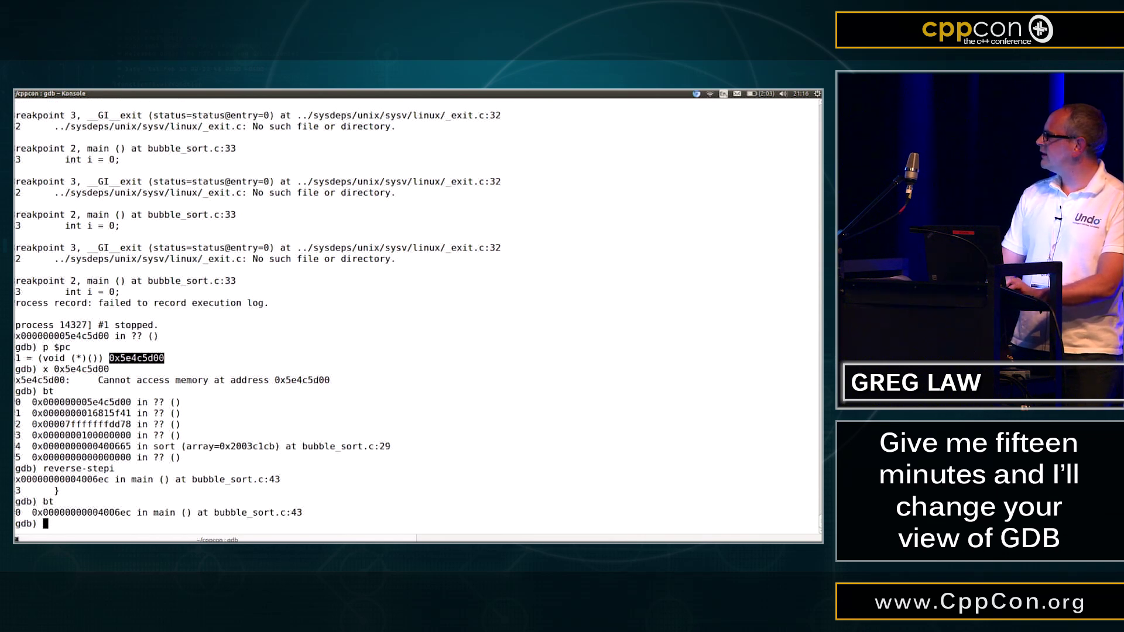
key("ctrl+x")
key("a")
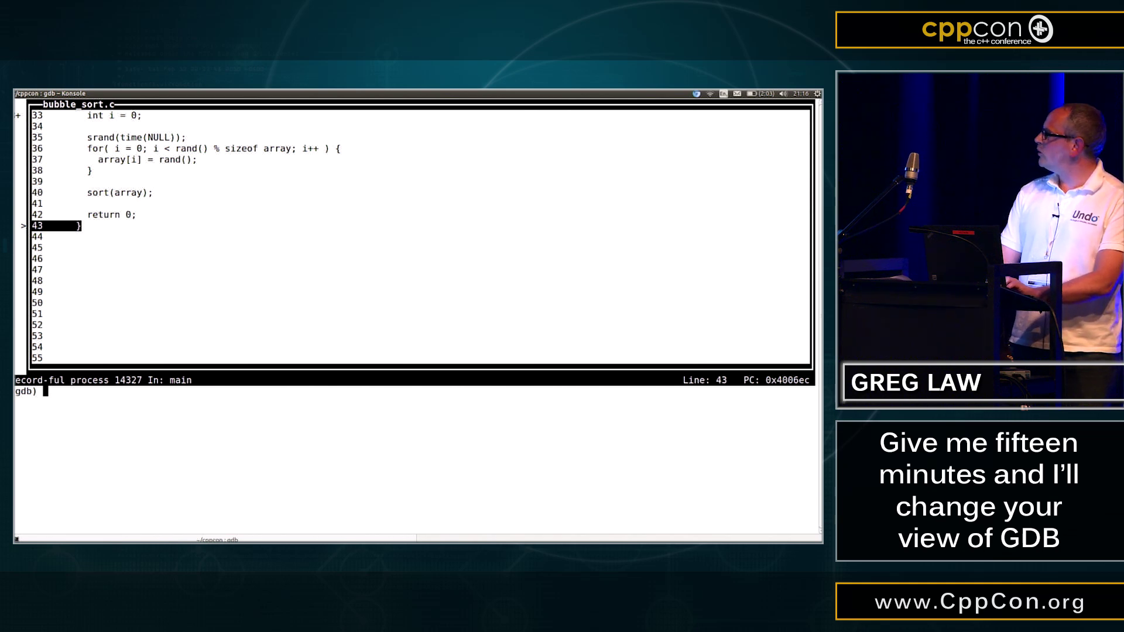
type("disas")
key("Return")
type("print")
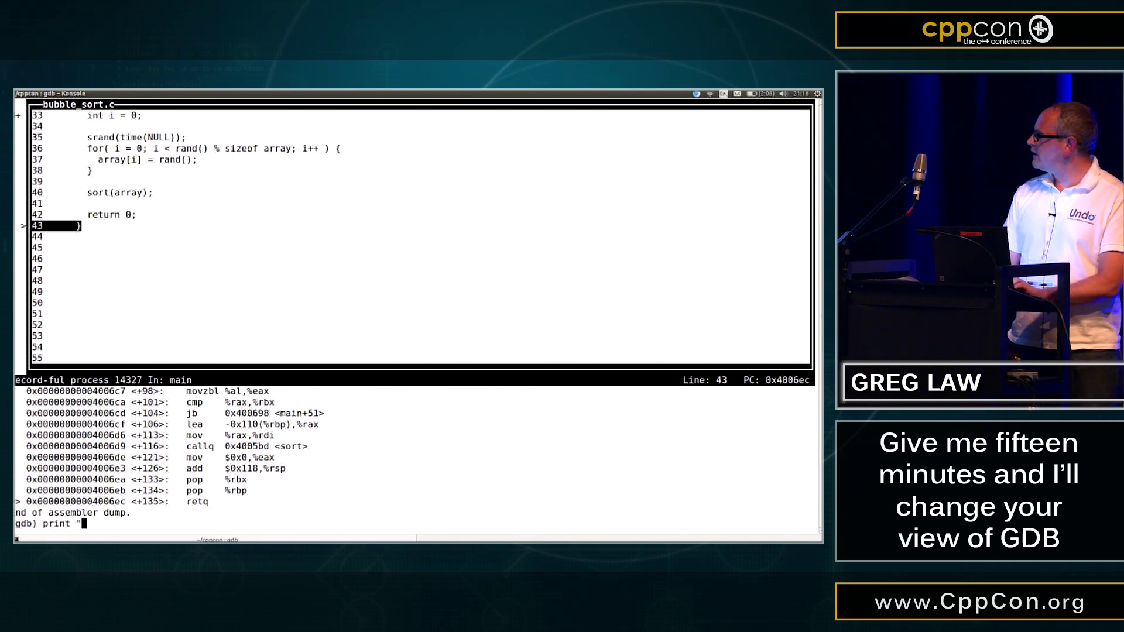
type("$sp")
Print $sp 0x7fffffffdc98 and its stored value 0x5e4c5d00, then watch that slot.
key("Return")
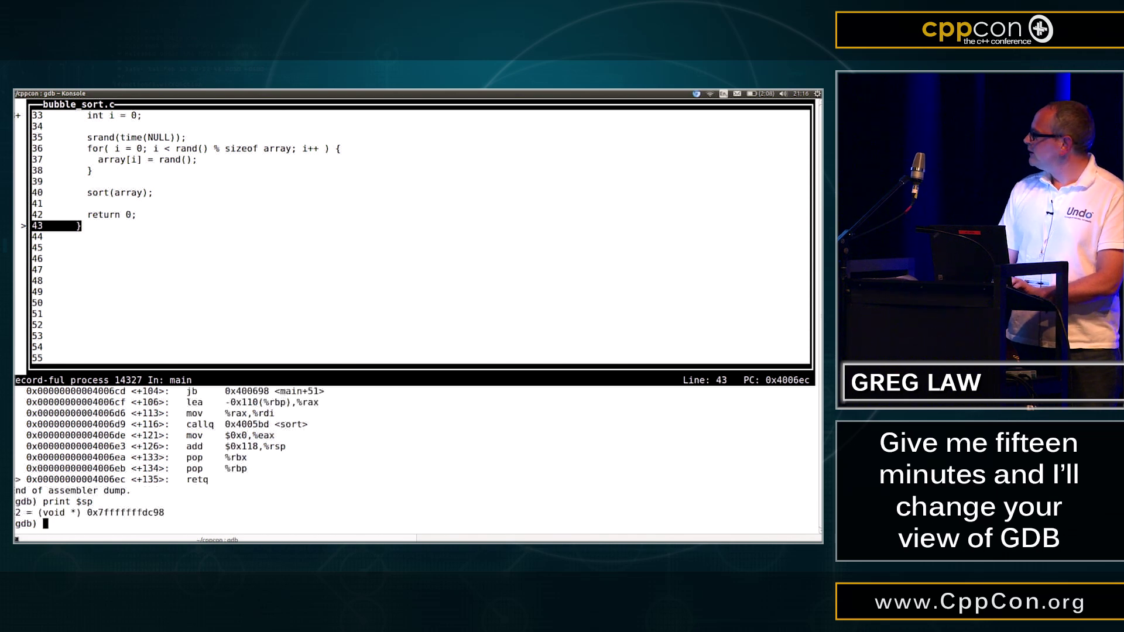
type("print *(long**)")
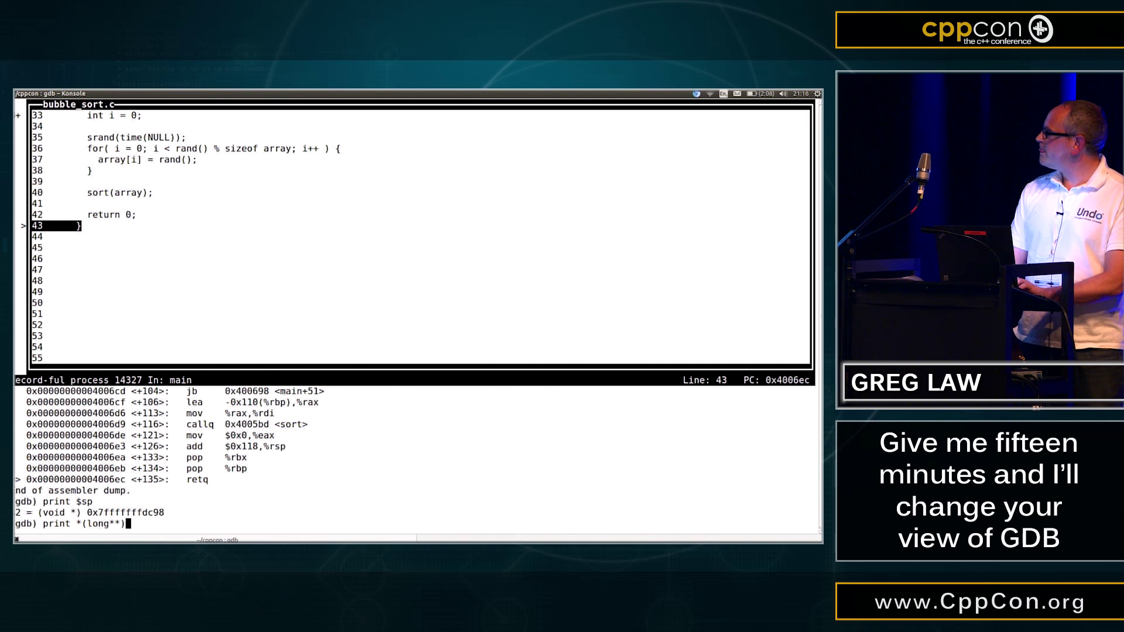
double_click(117, 512)
middle_click(206, 506)
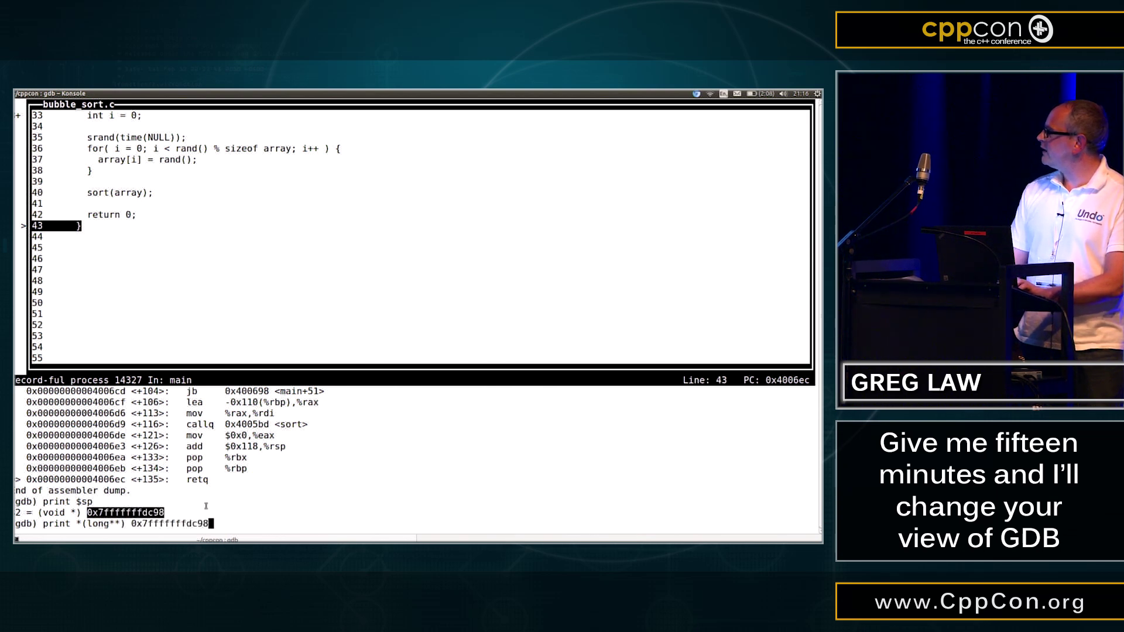
key("Return")
type("watch *(long**) 0x7fffffffdc98")
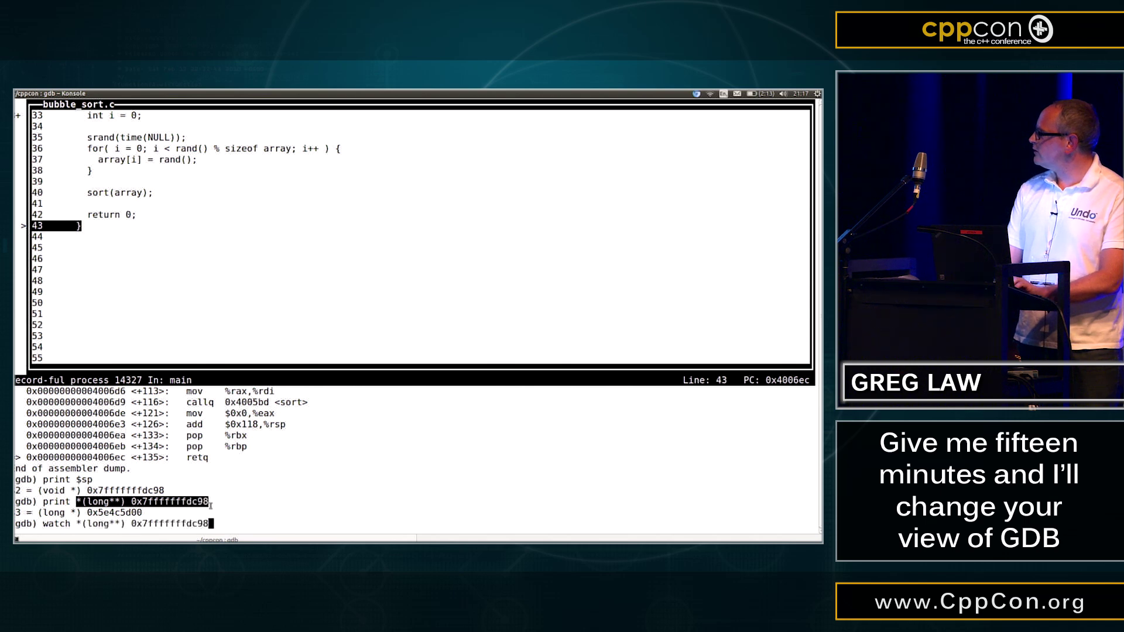
key("Return")
type("reverse-continue")
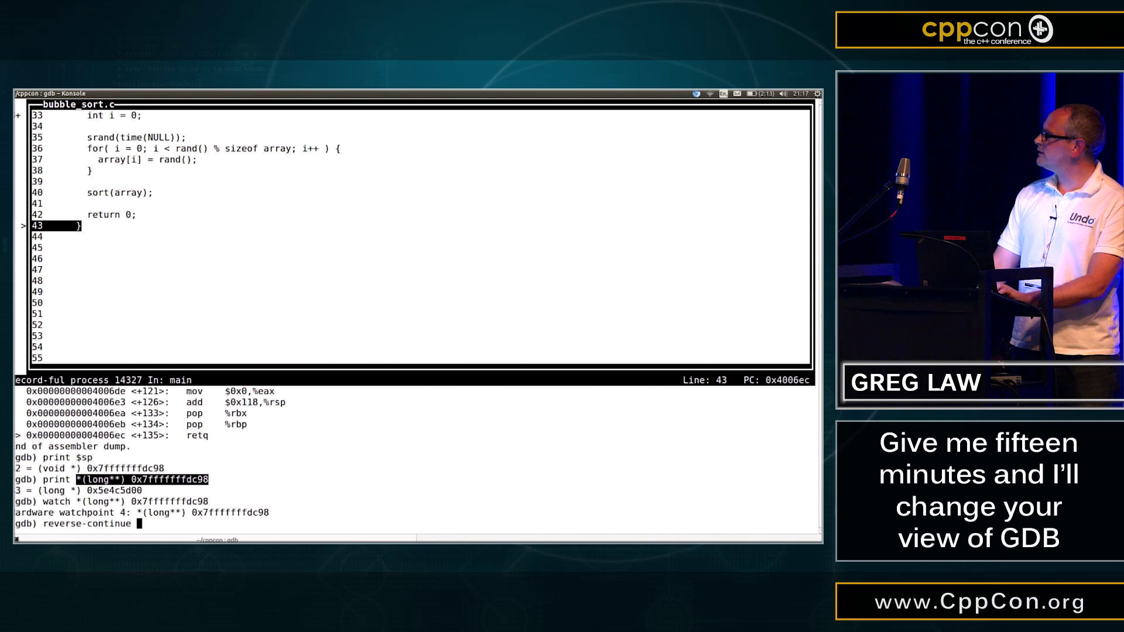
Reverse-continue until watchpoint 4 stops at line 37, where array[i] = rand() overwrites the return address.
key("Return")
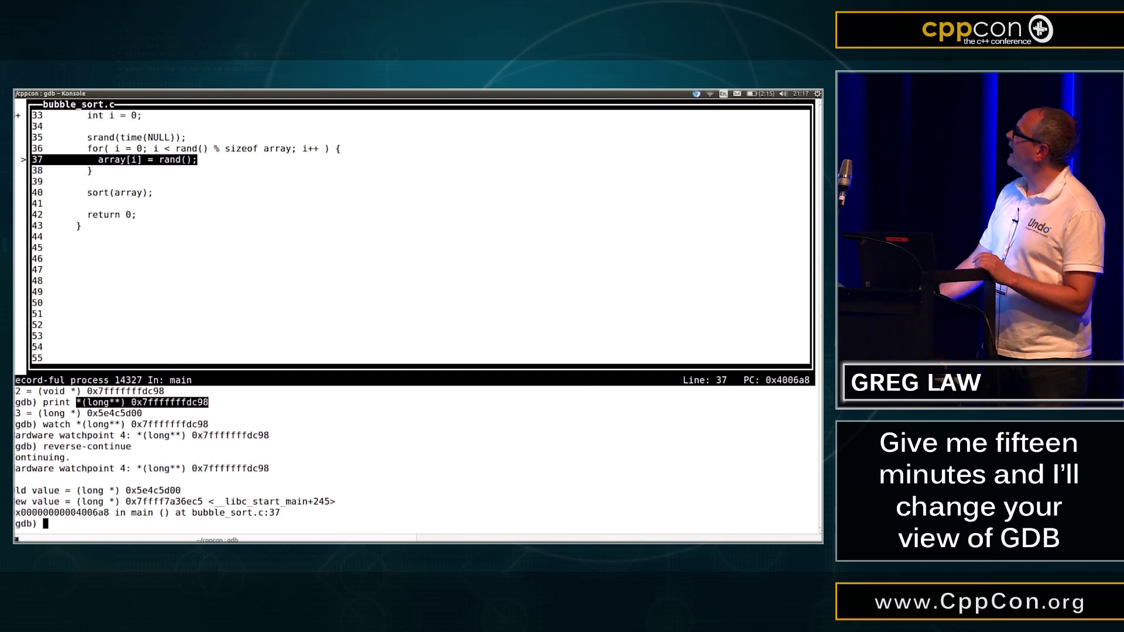
type("print i")
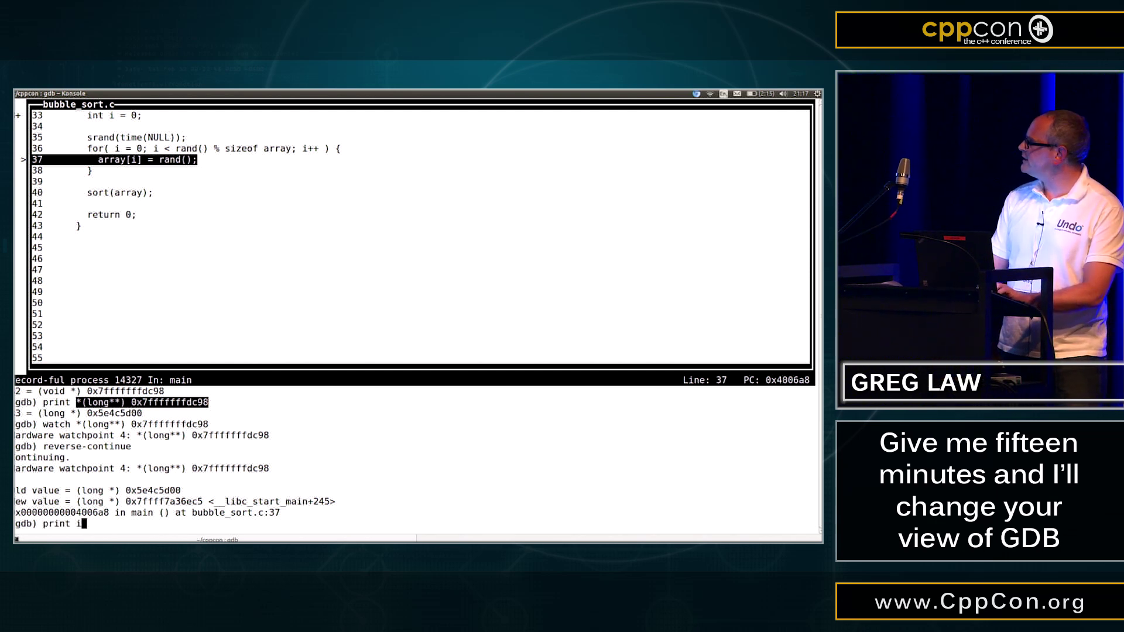
Print i, showing 35, and scroll the source up to the 'long array[32]' declaration.
key("Return")
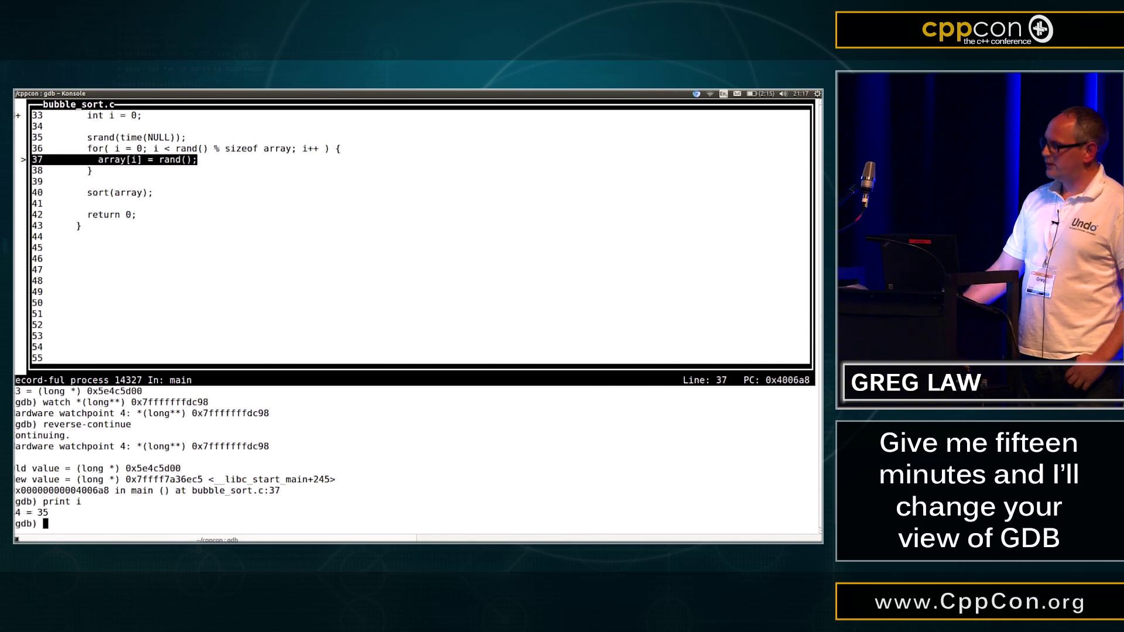
key("Up")
key("Up")
key("Up")
key("Up")
key("Up")
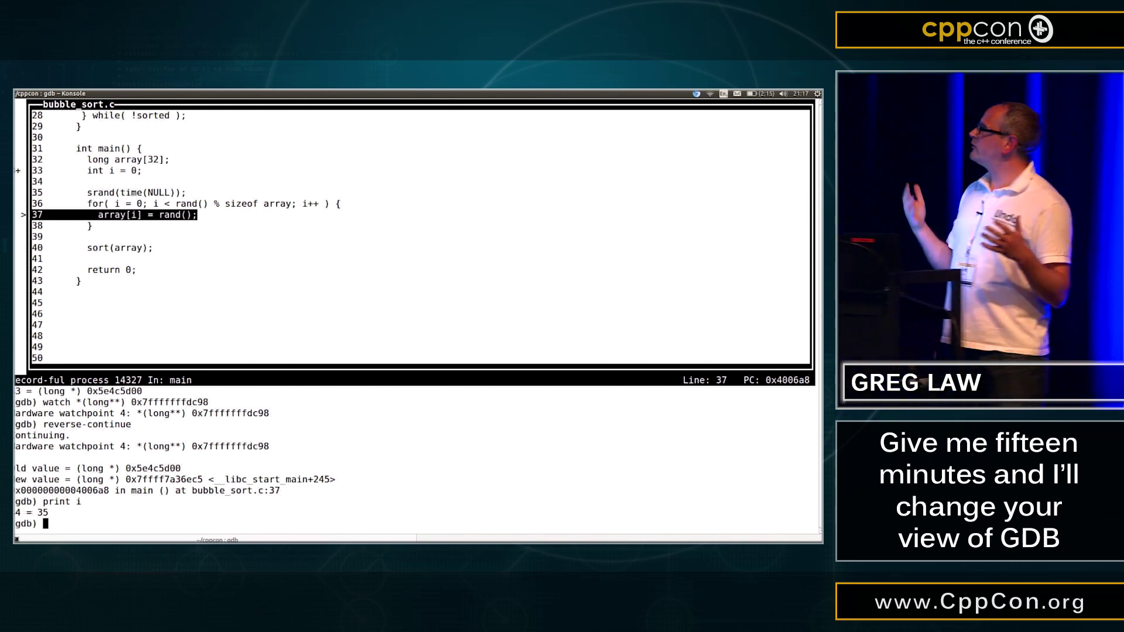
key("alt+Tab")
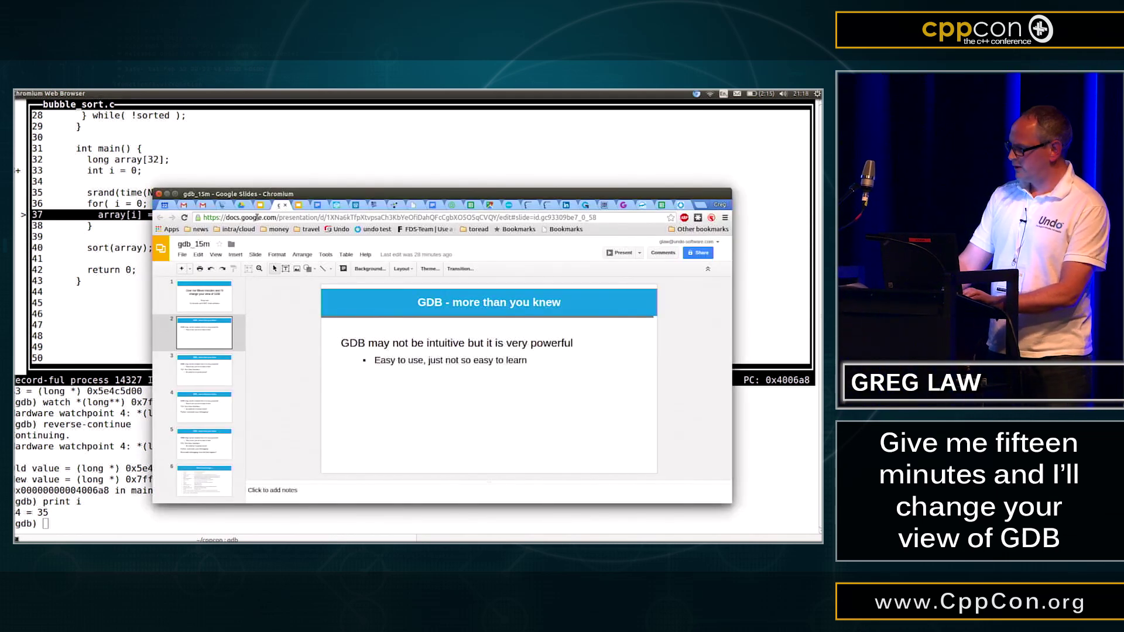
Advance the deck to slide 6, 'Other cool things...', listing tbreak, rbreak and dprintf.
key("Down")
key("Down")
key("Down")
key("Down")
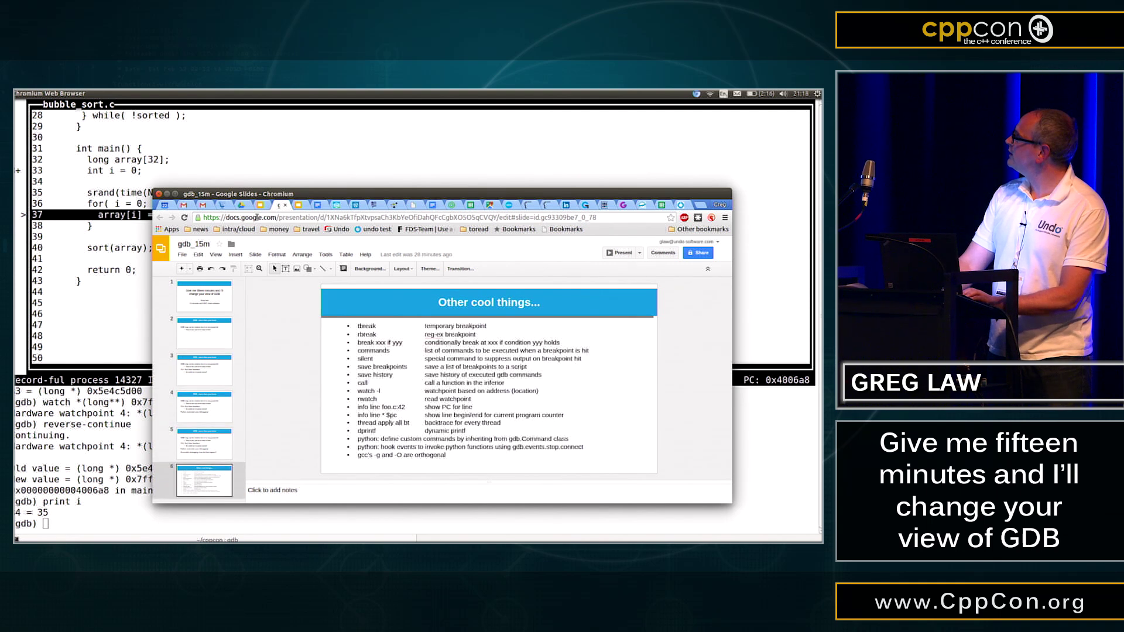